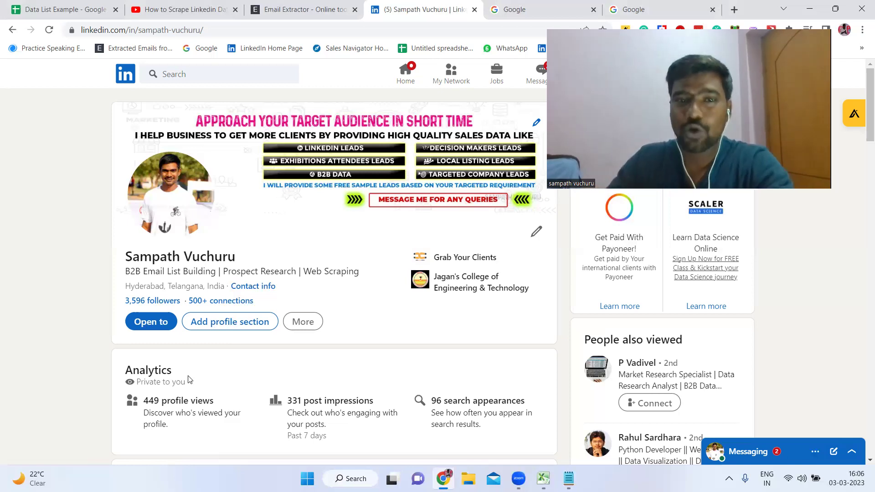
Switch to the Data List Example spreadsheet and examine the contact, company and region columns of the "B2B List with Source Link" sheet.
left_click(45, 4)
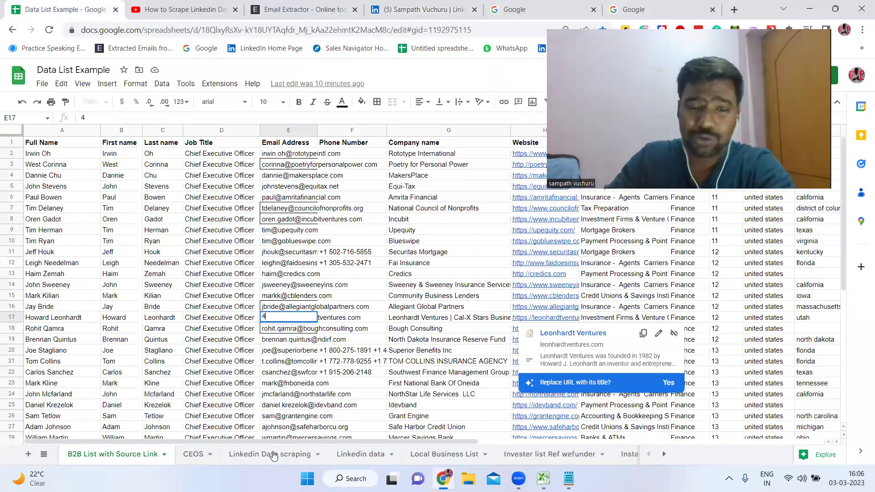
left_click(205, 309)
left_click_drag(408, 441, 549, 440)
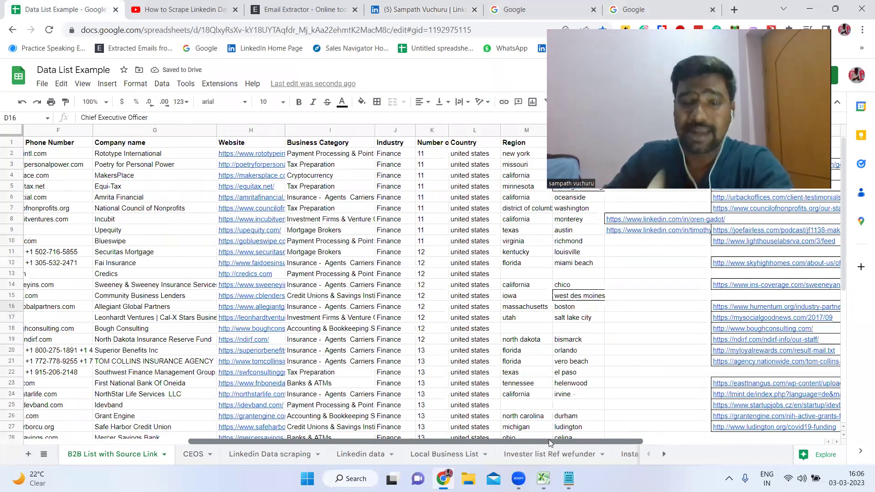
left_click(513, 285)
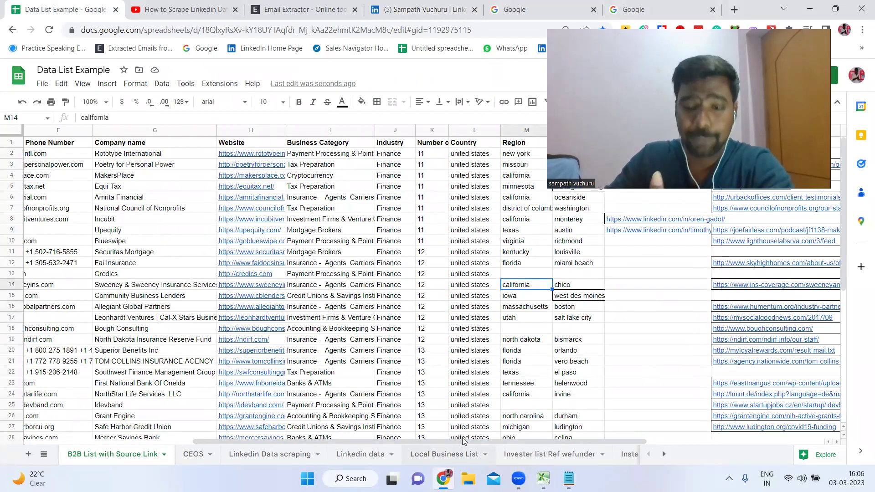
left_click_drag(463, 442, 314, 442)
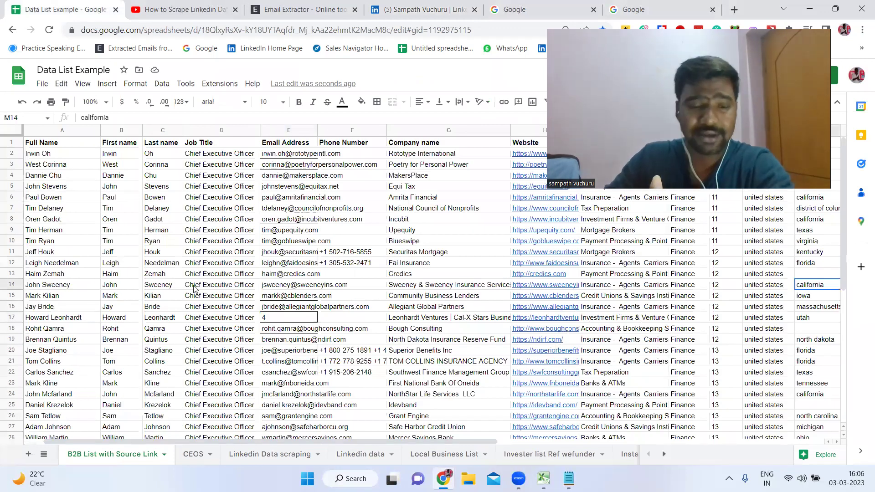
View the "Linkedin Data scraping" and "Invester list Ref wefunder" sheets and browse the names of the remaining sheets.
left_click(254, 456)
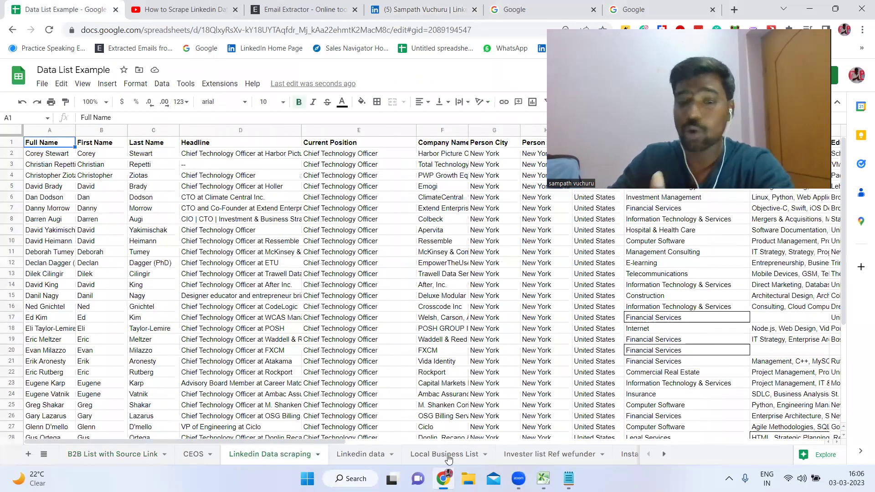
left_click(534, 453)
left_click(665, 455)
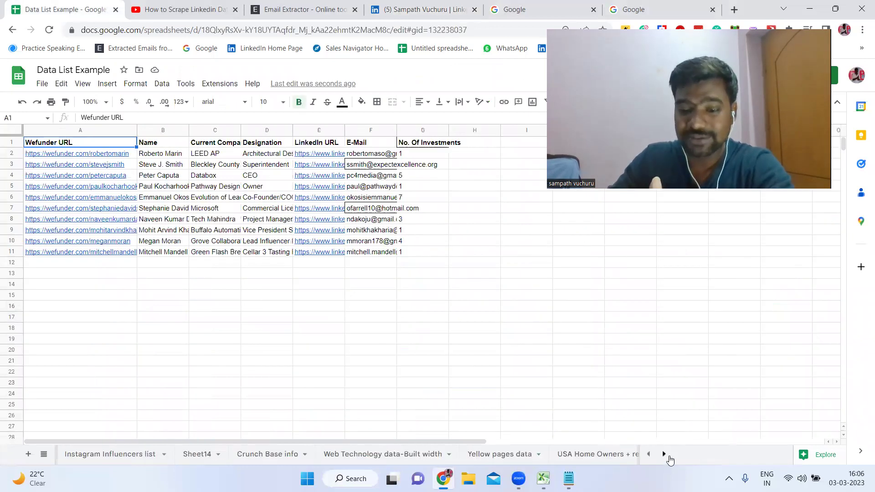
left_click(667, 456)
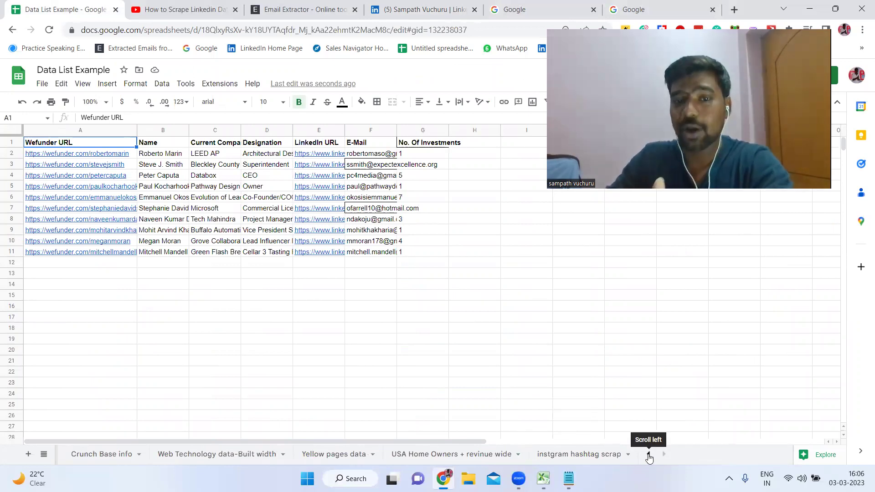
left_click(649, 456)
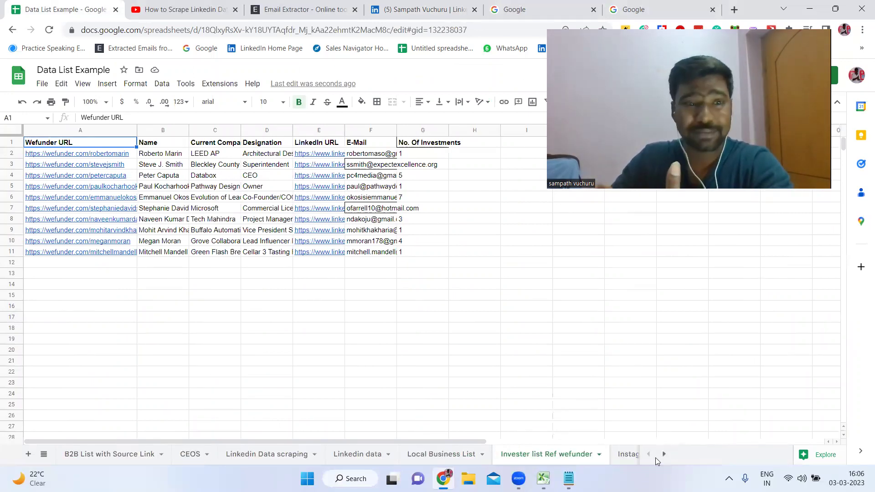
left_click(238, 449)
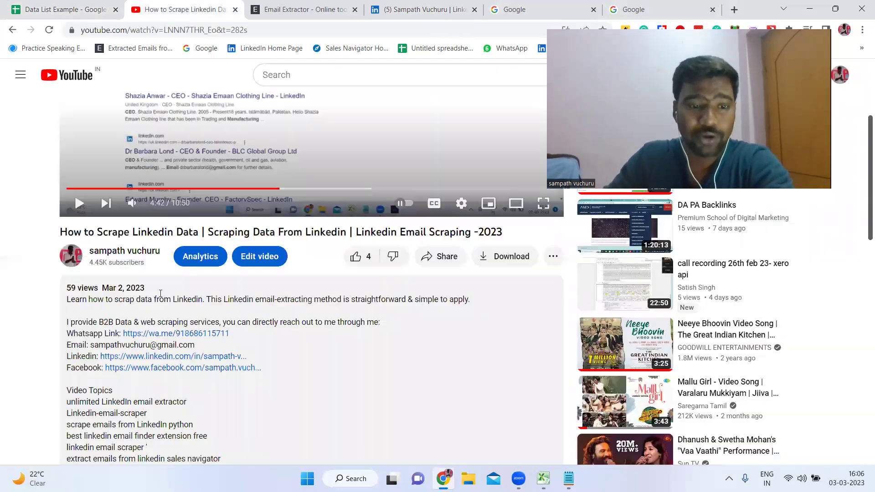
Switch to the YouTube video "How to Scrape Linkedin Data" and examine the contact details in its description.
left_click(167, 14)
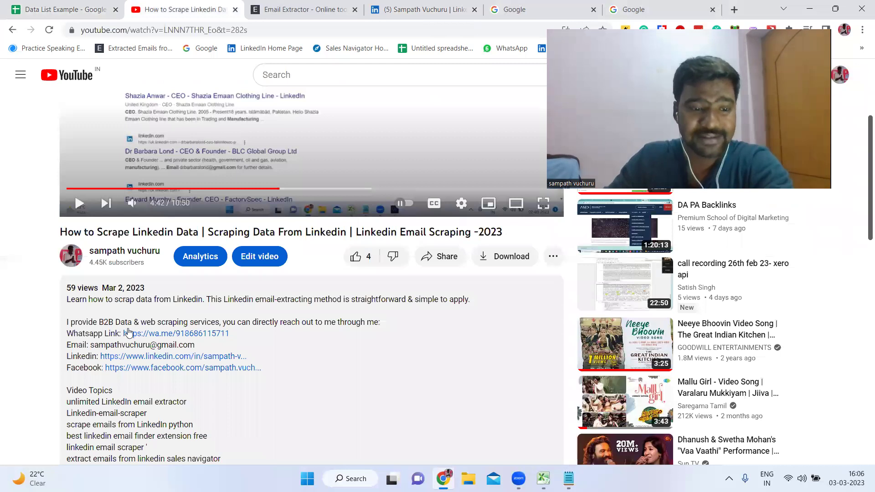
left_click_drag(65, 334, 293, 382)
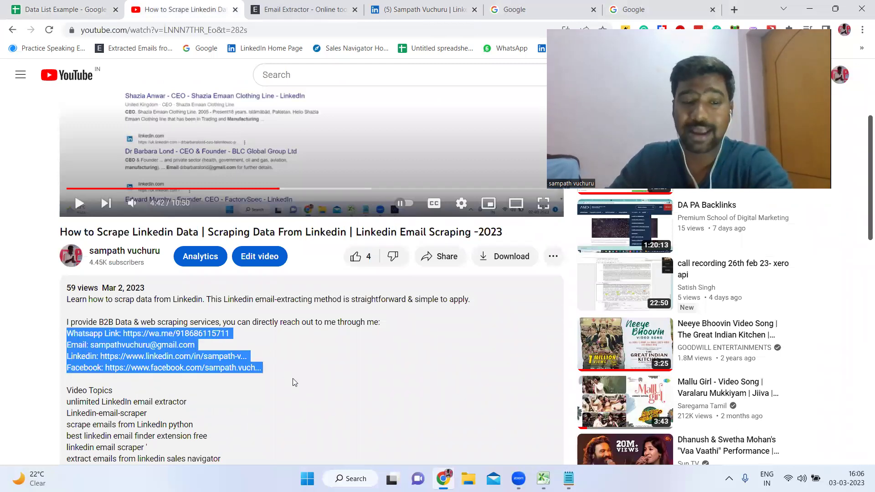
left_click_drag(67, 333, 281, 369)
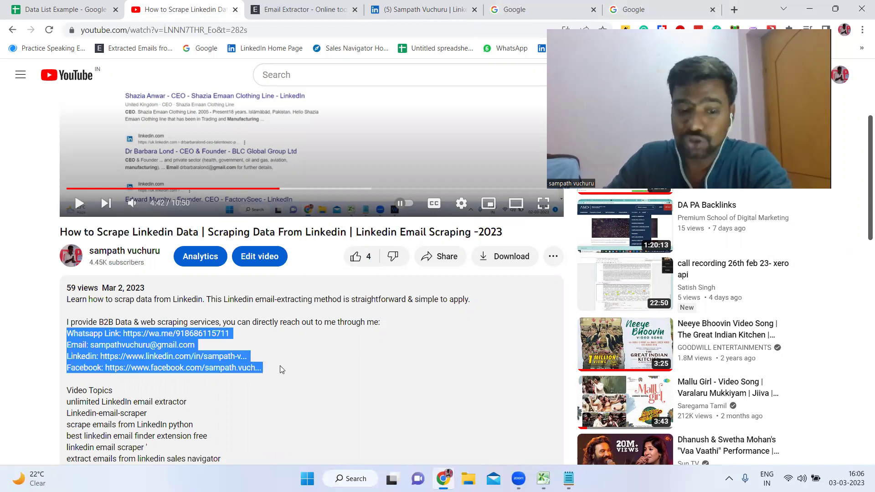
left_click(9, 332)
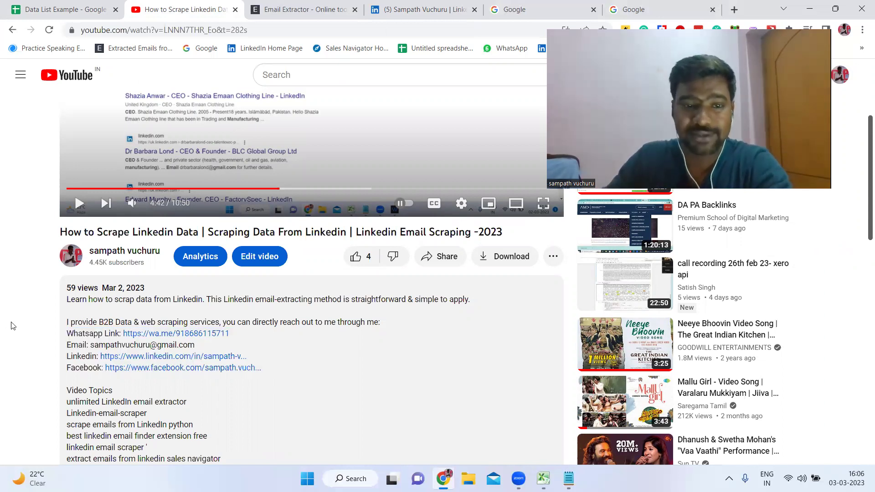
scroll(12, 326, "down", 6)
scroll(9, 321, "up", 8)
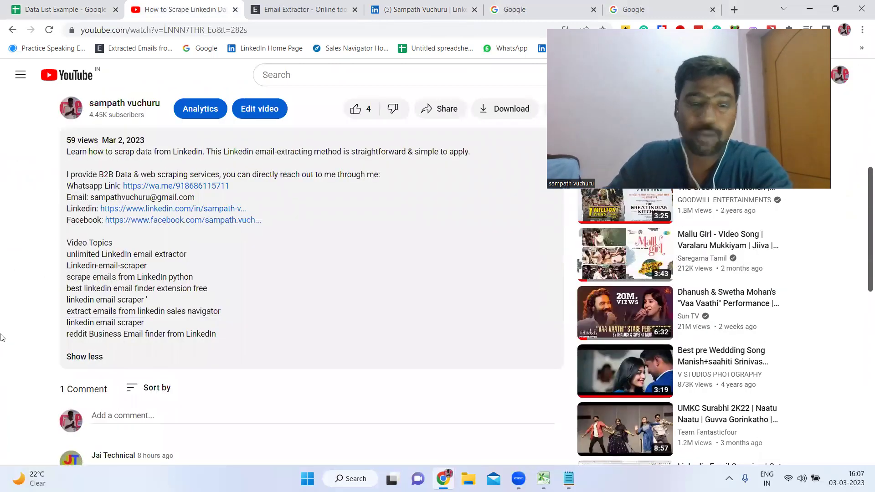
scroll(2, 333, "up", 1)
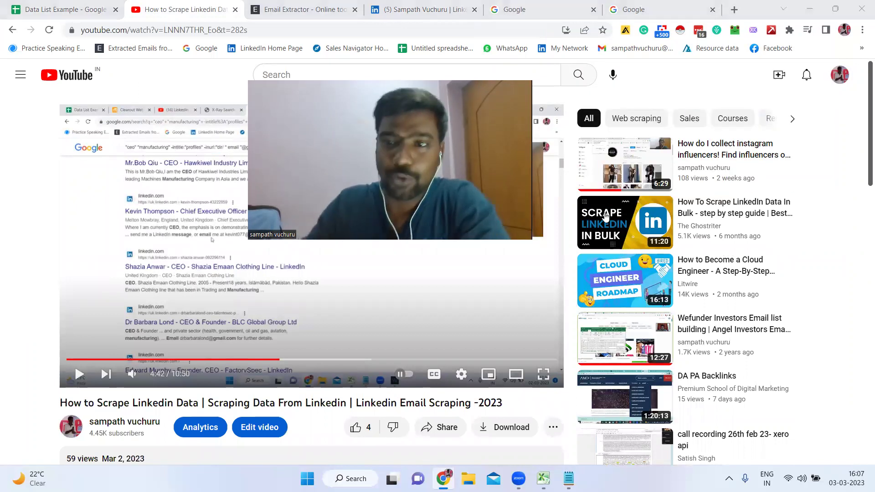
Switch to the Google home page, open its search settings and check the results-per-page slider at 100.
left_click(403, 3)
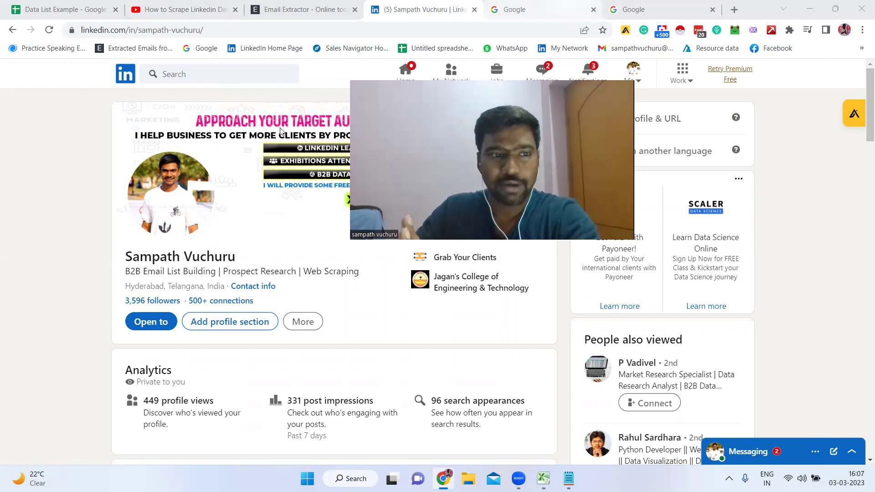
key("ctrl+Tab")
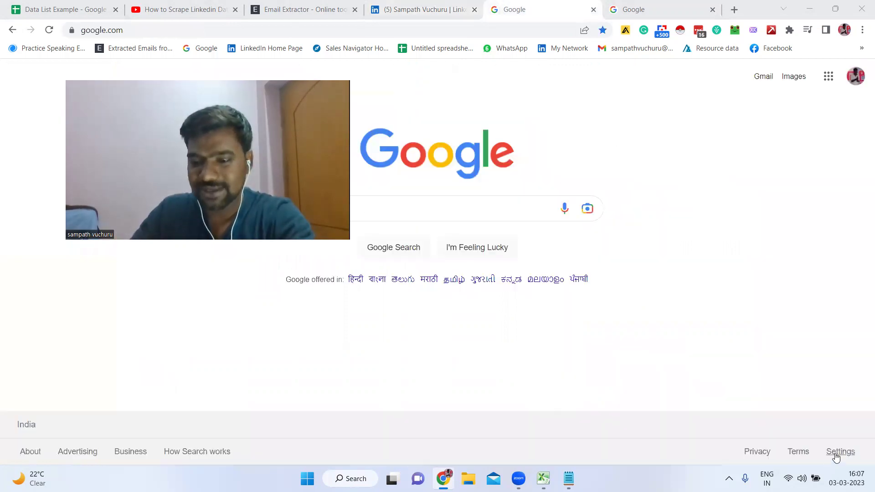
left_click(840, 451)
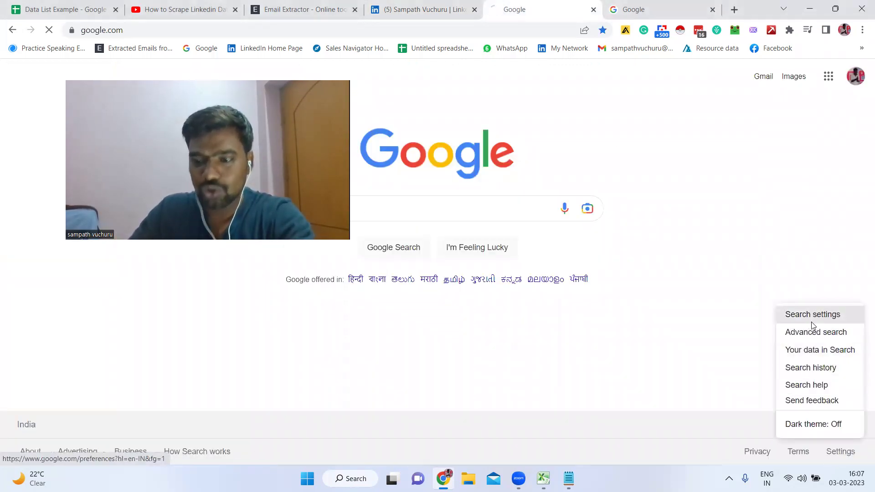
left_click(812, 322)
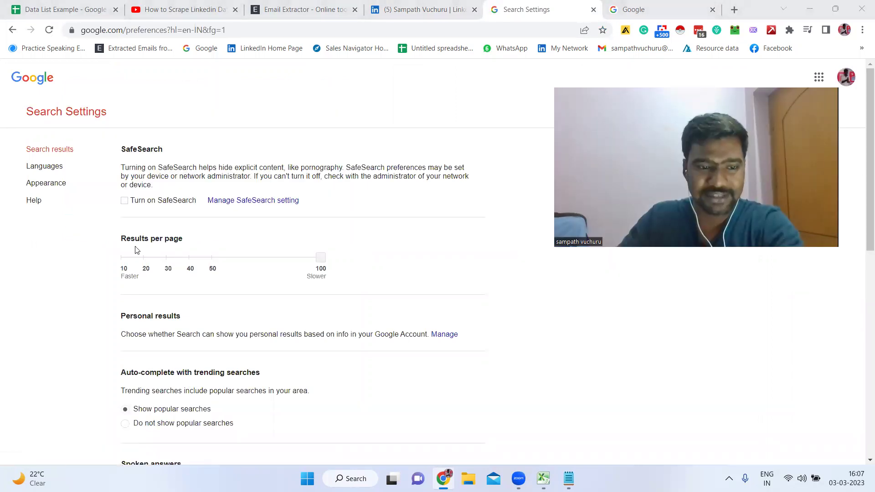
left_click(326, 264)
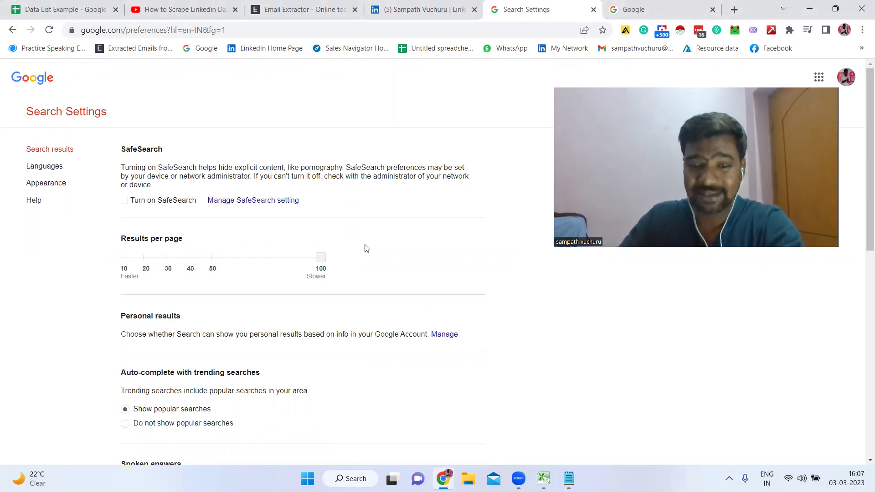
Review the remaining search settings down to the save option, and close the Search Settings page.
scroll(375, 268, "down", 6)
scroll(420, 344, "down", 3)
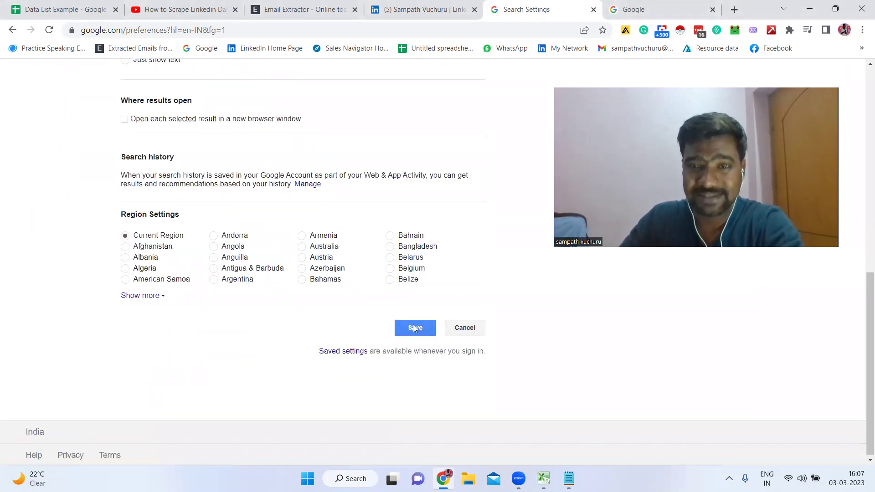
scroll(416, 301, "up", 9)
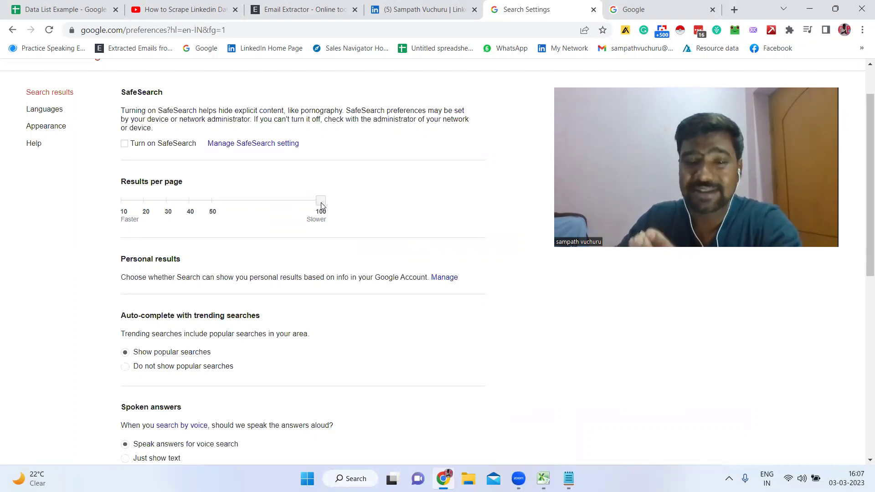
scroll(402, 238, "down", 6)
scroll(392, 340, "up", 3)
scroll(411, 367, "down", 5)
scroll(490, 344, "up", 10)
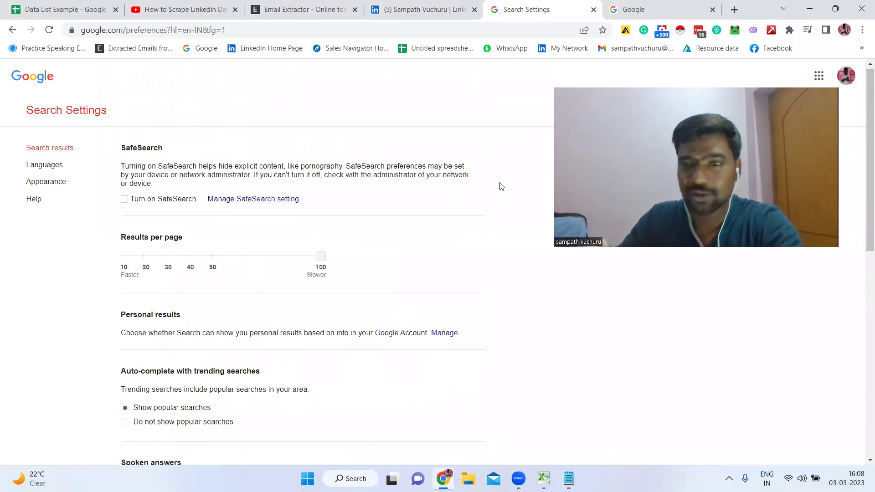
left_click(593, 9)
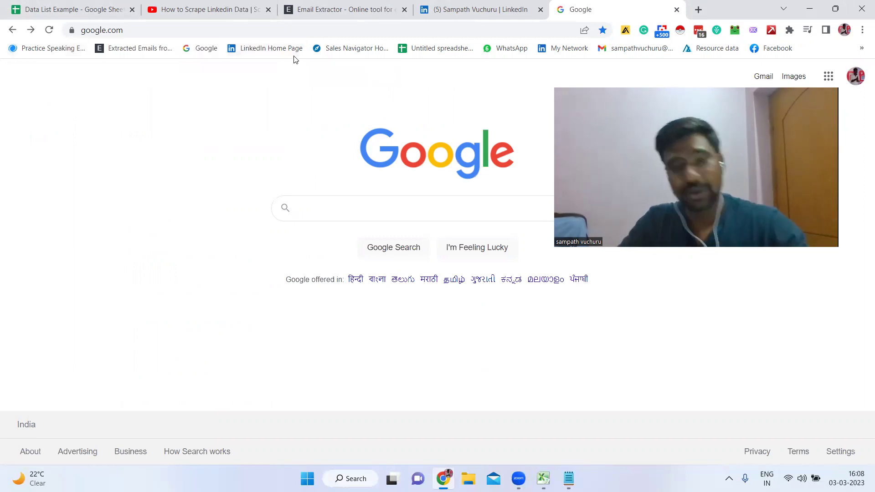
Start the Google search query with the job title "ceo".
left_click(358, 203)
left_click(315, 201)
left_click(325, 202)
left_click(248, 168)
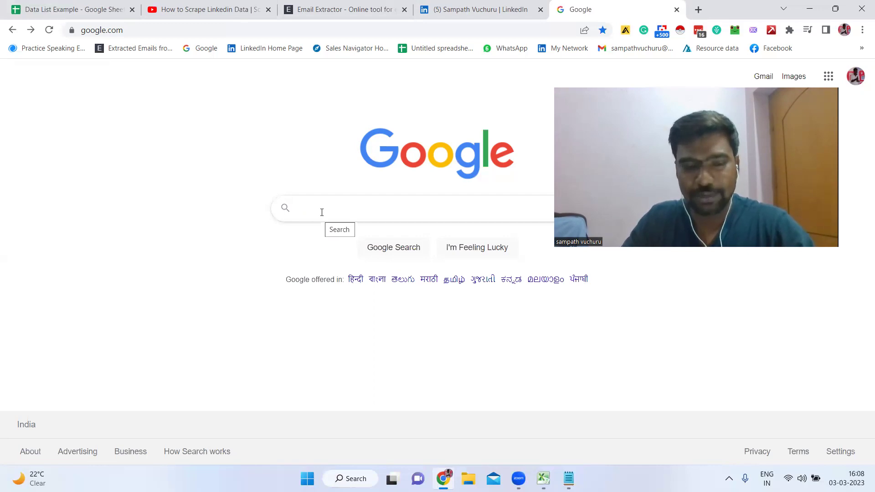
left_click(322, 213)
type("ceo")
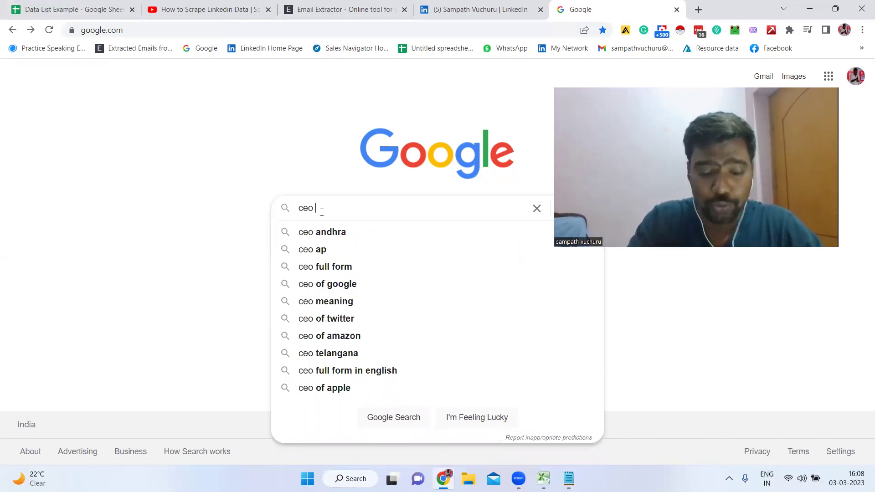
type("un")
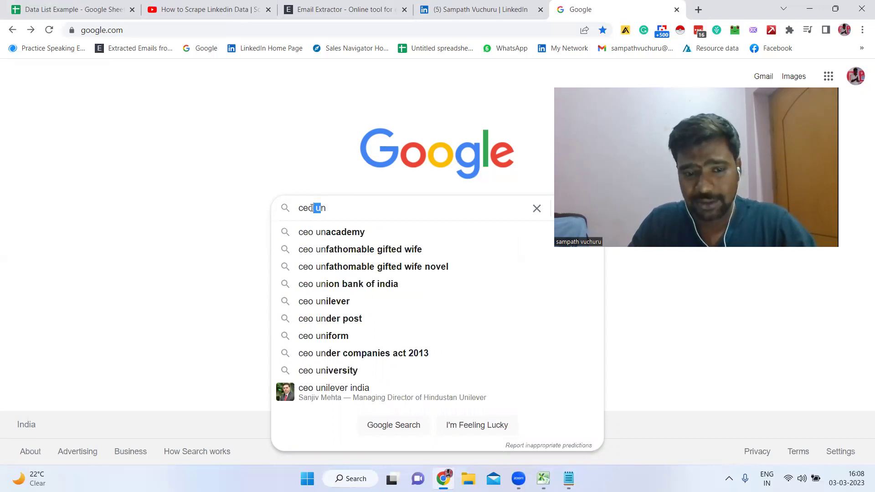
left_click_drag(316, 208, 290, 213)
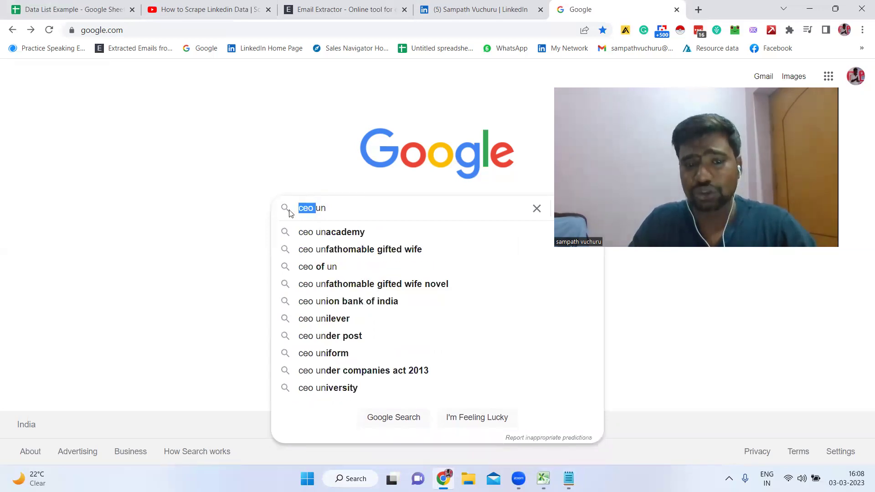
triple_click(301, 210)
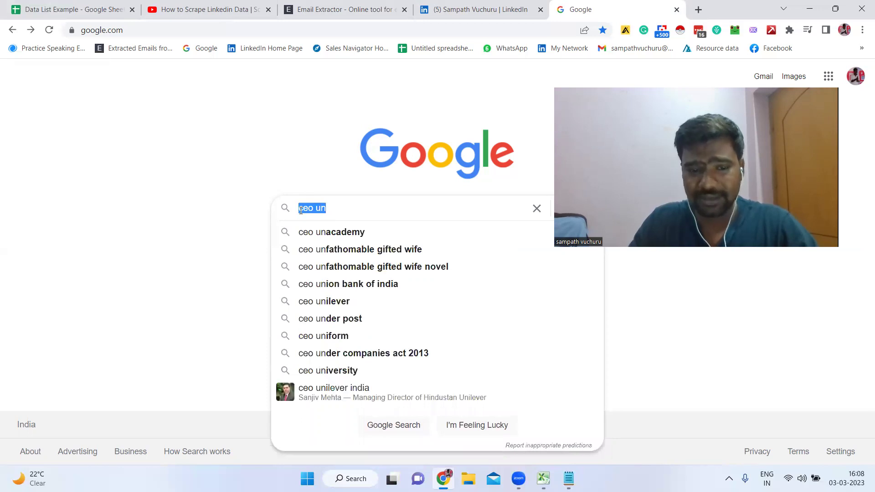
left_click(300, 210)
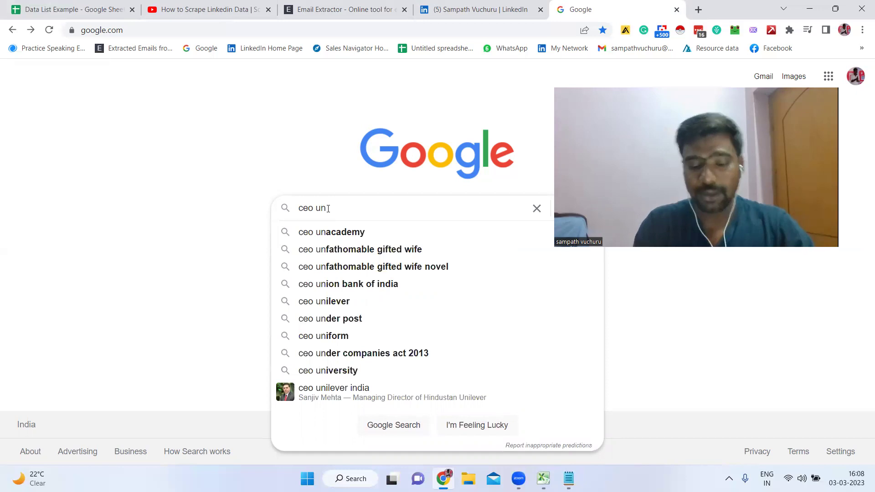
key("BackSpace")
key("BackSpace")
Add the location "london" and the industry "software" after the job title in the search query.
type("lo")
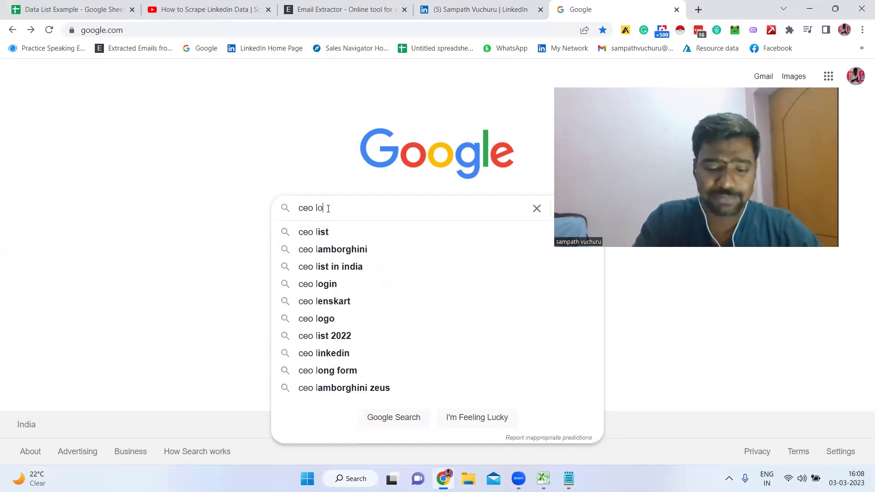
type("ndon")
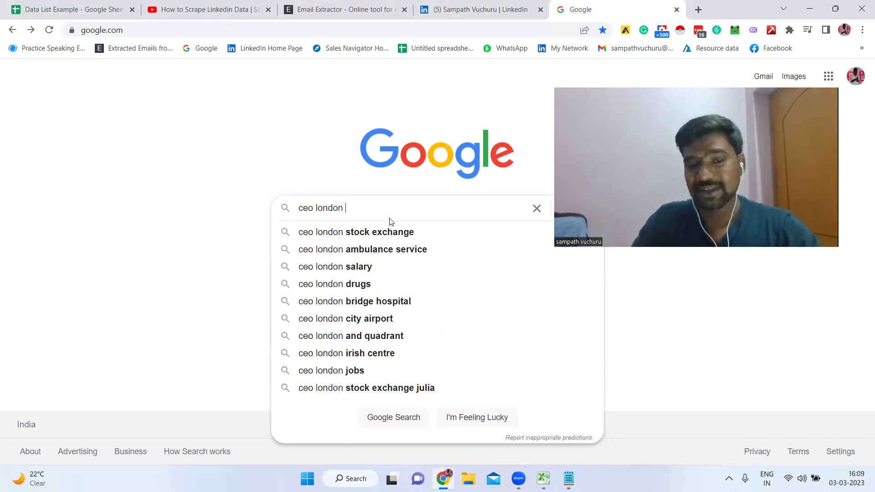
left_click_drag(390, 201, 205, 211)
left_click(246, 221)
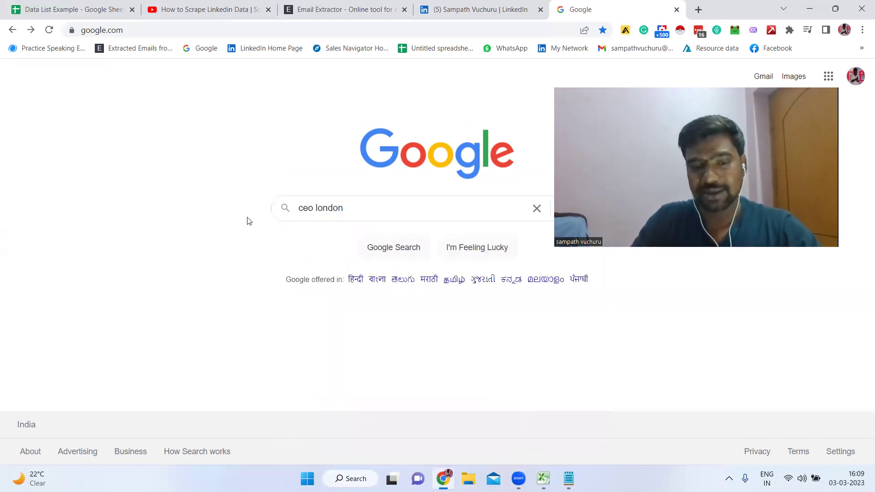
left_click(356, 212)
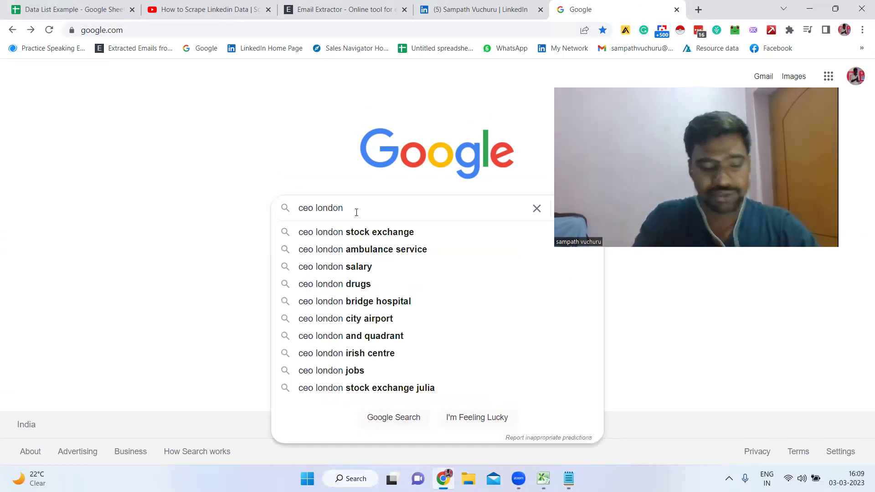
type("softwar")
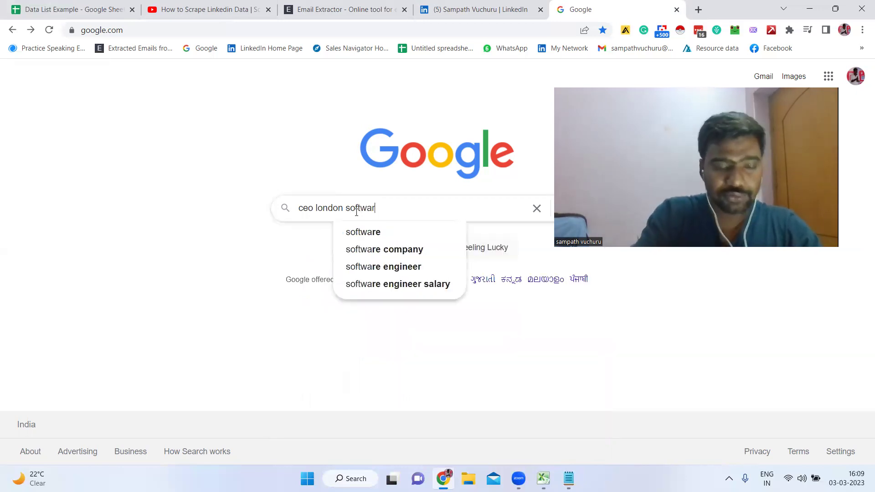
type("e")
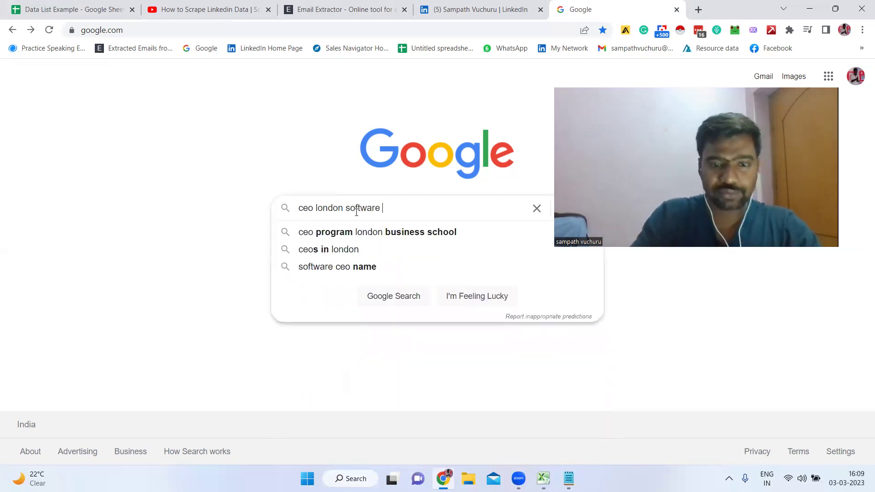
Review the job title, location and industry keywords in the query one by one.
double_click(309, 208)
triple_click(305, 208)
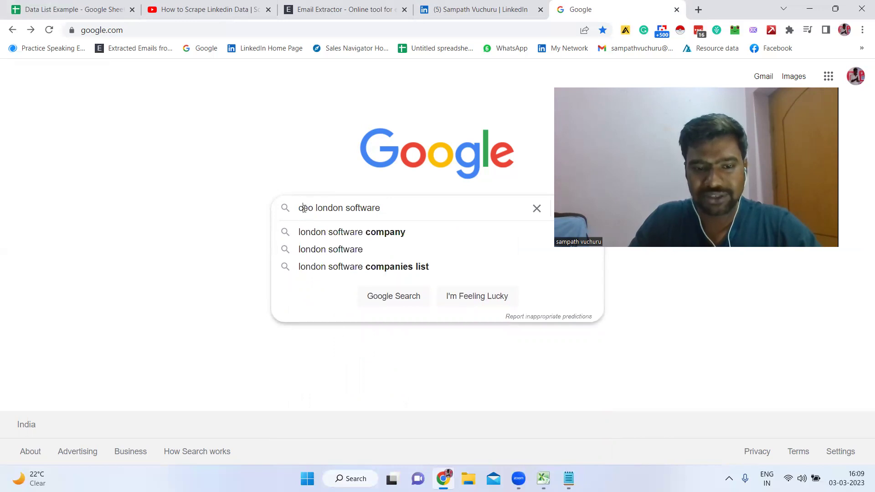
double_click(334, 206)
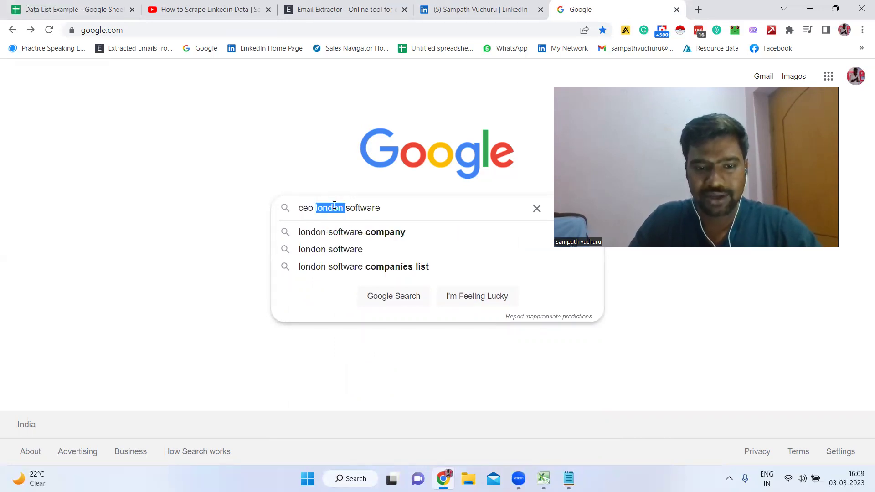
left_click(367, 209)
double_click(368, 208)
left_click(368, 209)
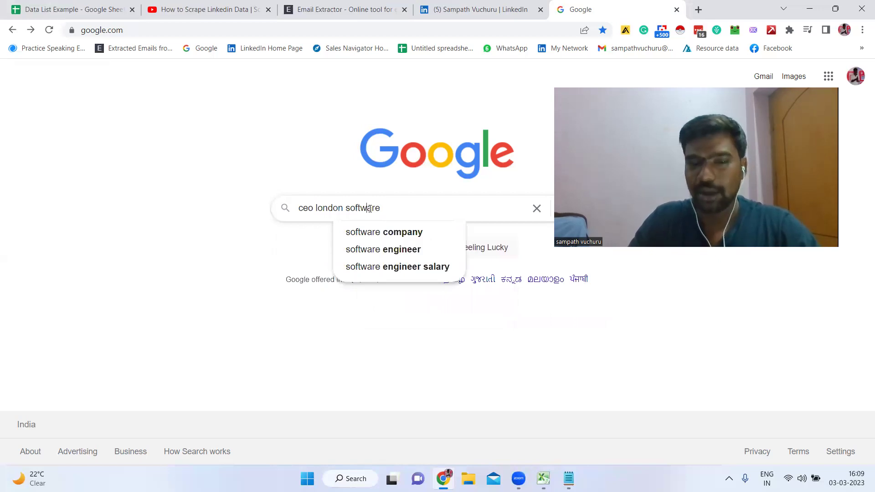
left_click(232, 250)
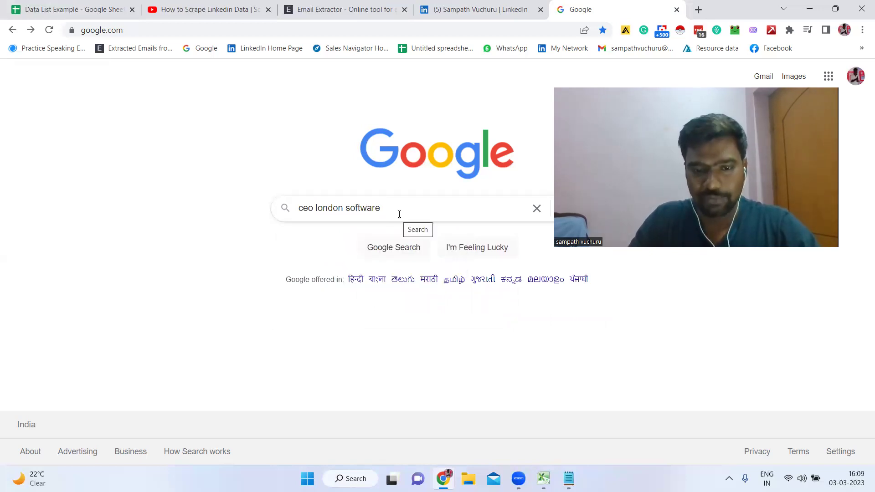
Append the keyword "email" and a site filter starting with the country code, "site:uk", to the query.
left_click(428, 204)
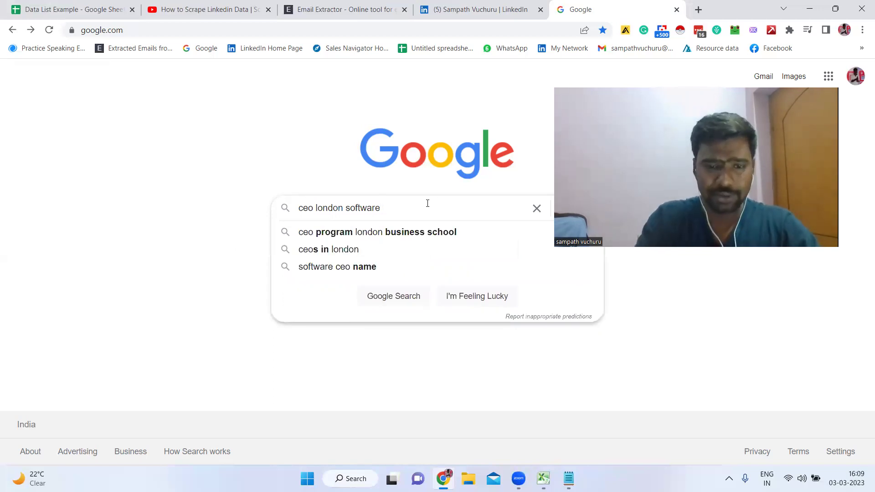
type("email ")
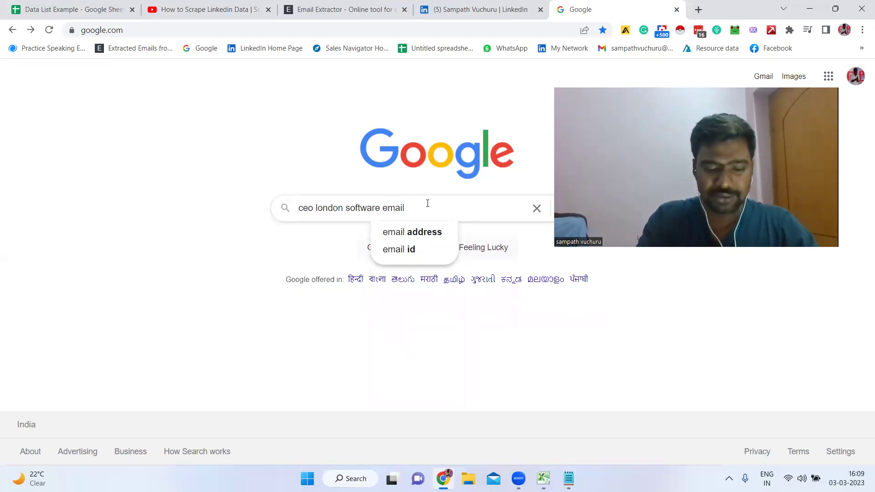
type("site:")
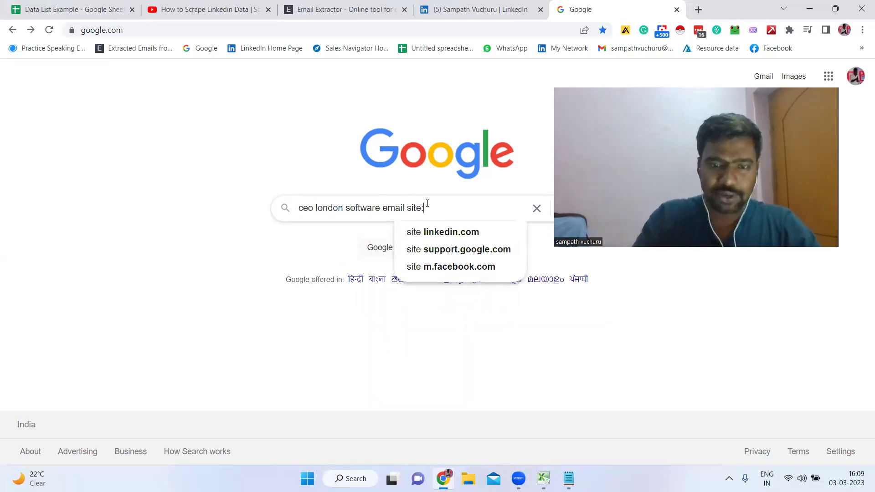
double_click(333, 208)
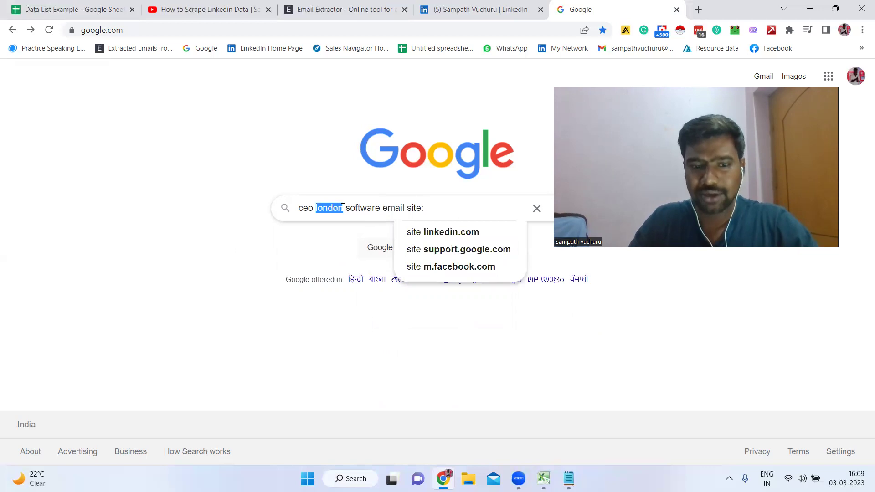
double_click(447, 209)
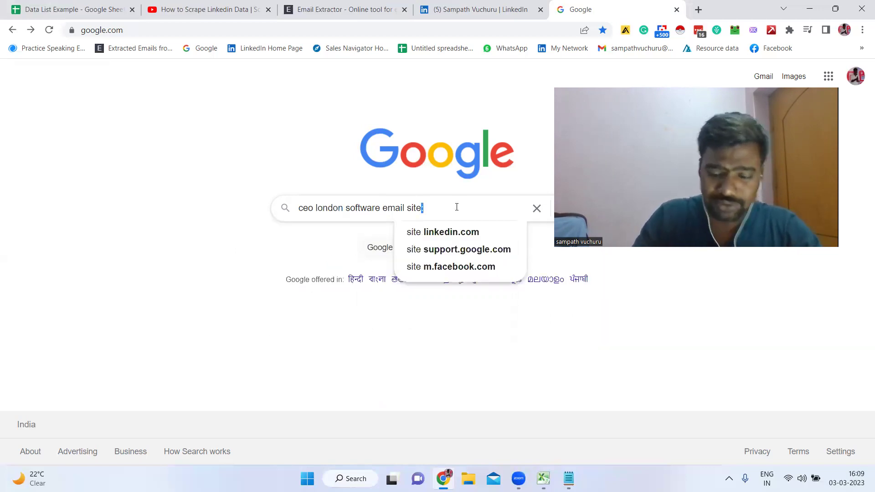
type(":uk")
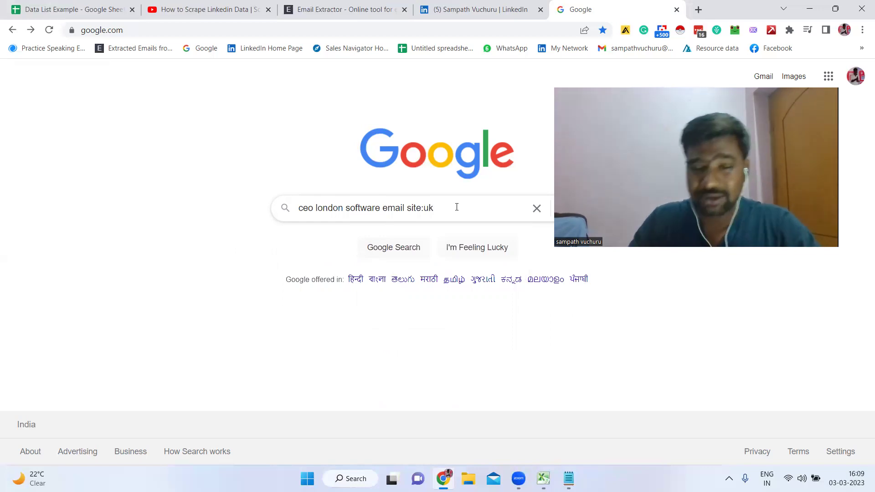
Complete the site filter with the LinkedIn domain so that it reads "site:uk.linkedin.com".
left_click_drag(429, 208, 423, 208)
left_click(423, 207)
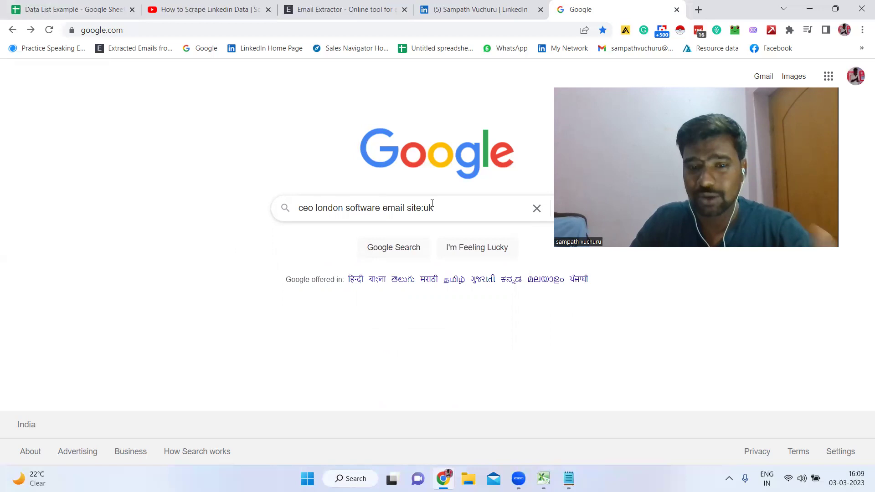
left_click_drag(443, 206, 427, 208)
left_click(425, 206)
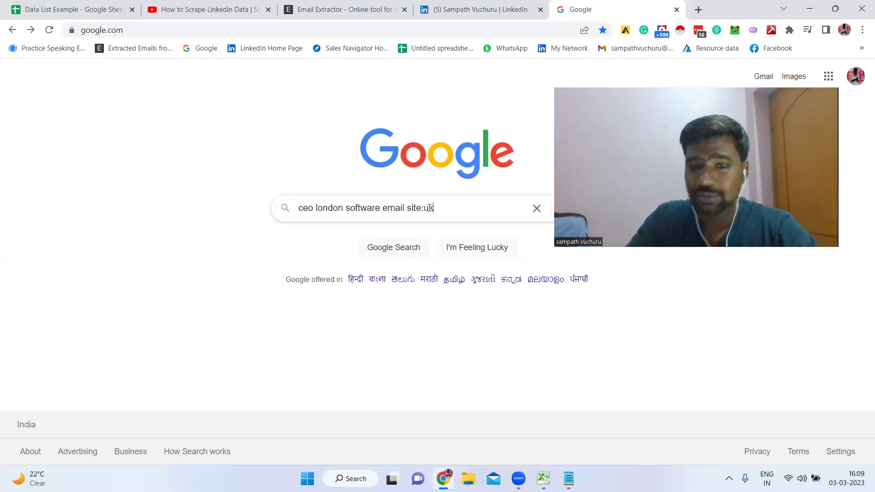
left_click(446, 204)
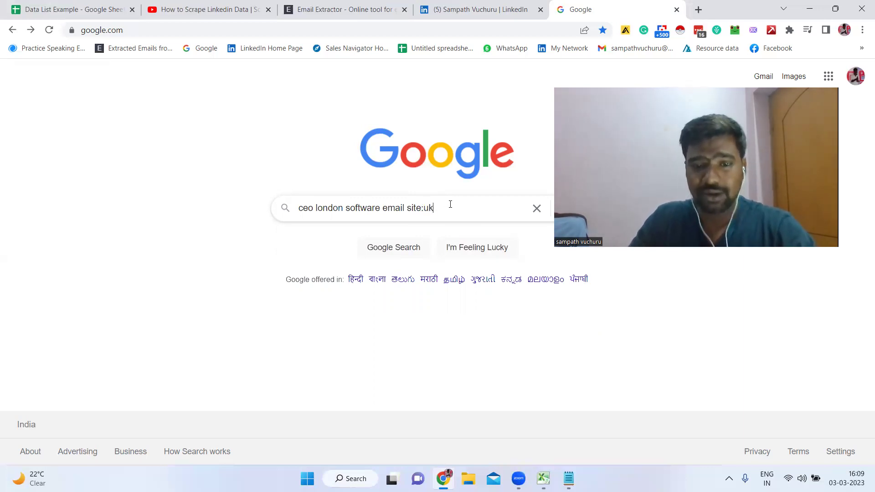
type(".linkedin.com")
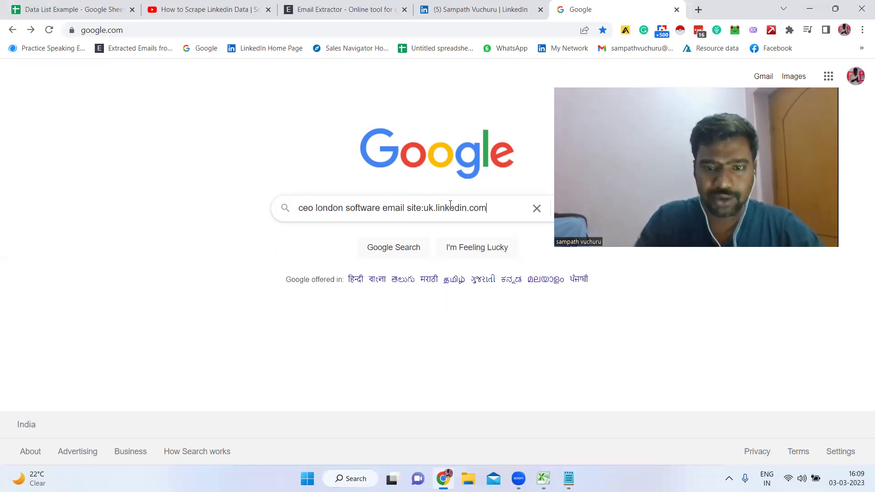
Check each part of the full query, from the job title through the email keyword to the country code in the site filter.
double_click(306, 209)
left_click(310, 210)
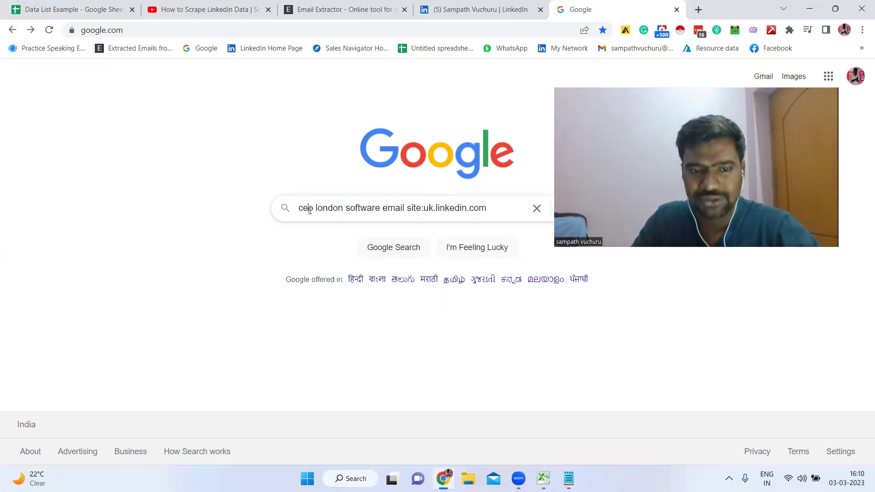
left_click_drag(302, 208, 312, 207)
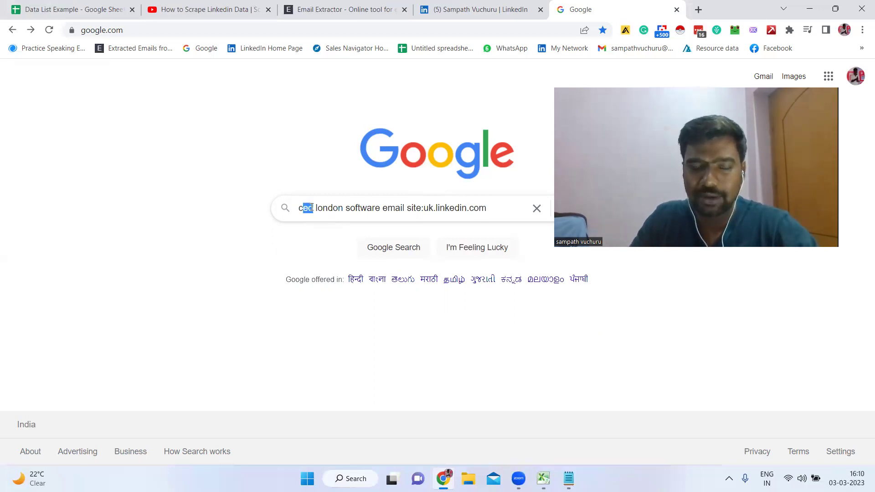
left_click(315, 208)
double_click(326, 208)
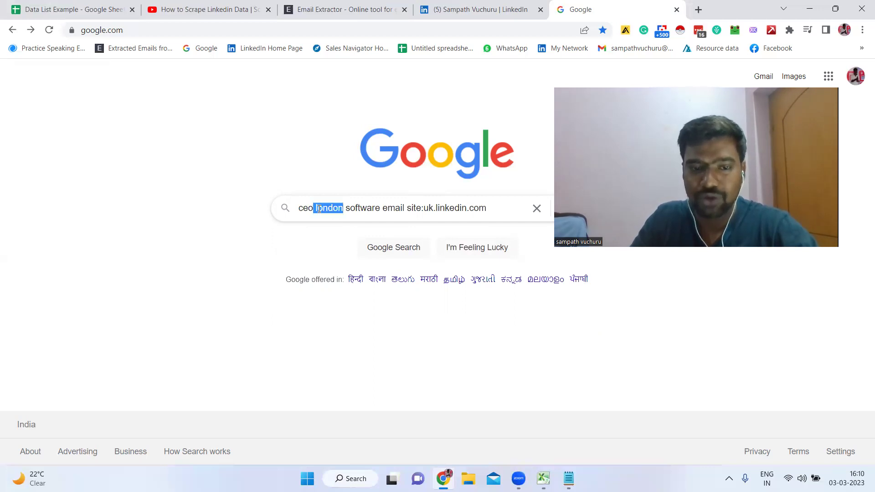
left_click(327, 208)
triple_click(341, 208)
double_click(352, 208)
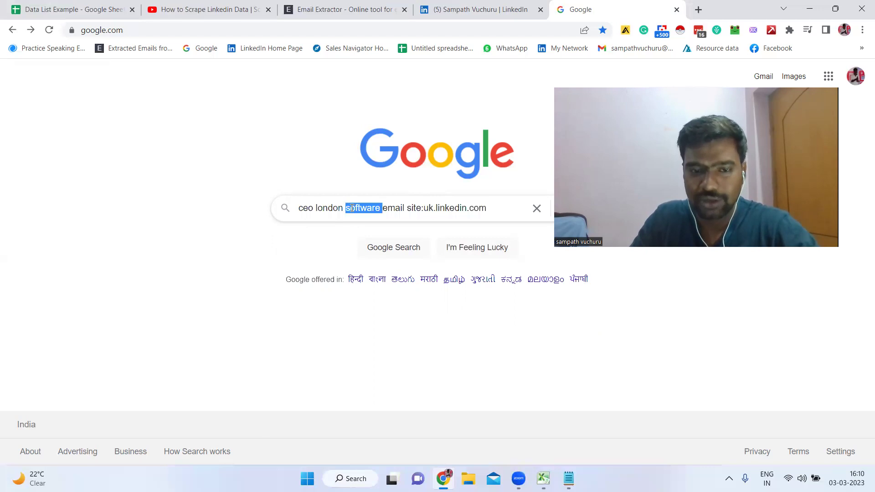
double_click(388, 208)
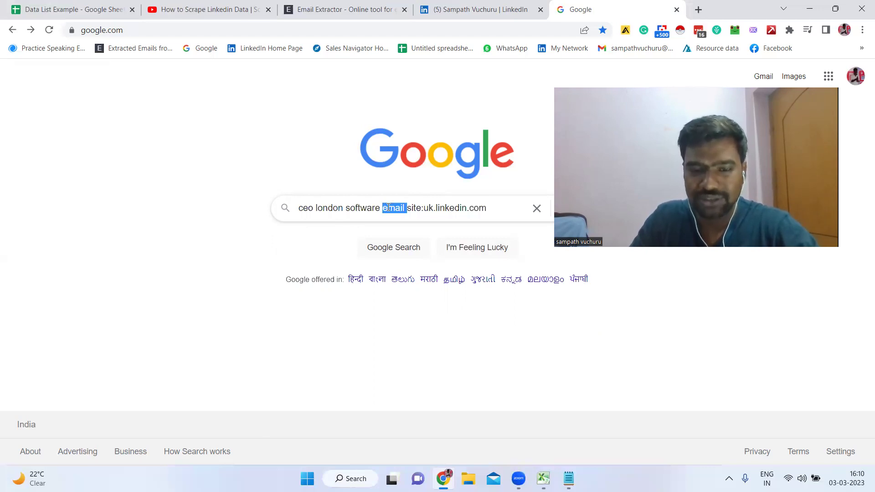
double_click(413, 209)
left_click_drag(434, 208, 468, 208)
double_click(484, 209)
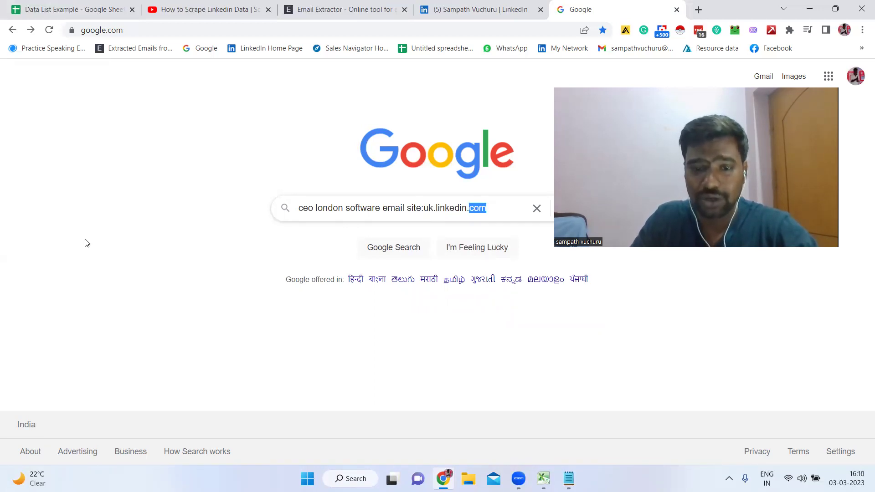
double_click(427, 208)
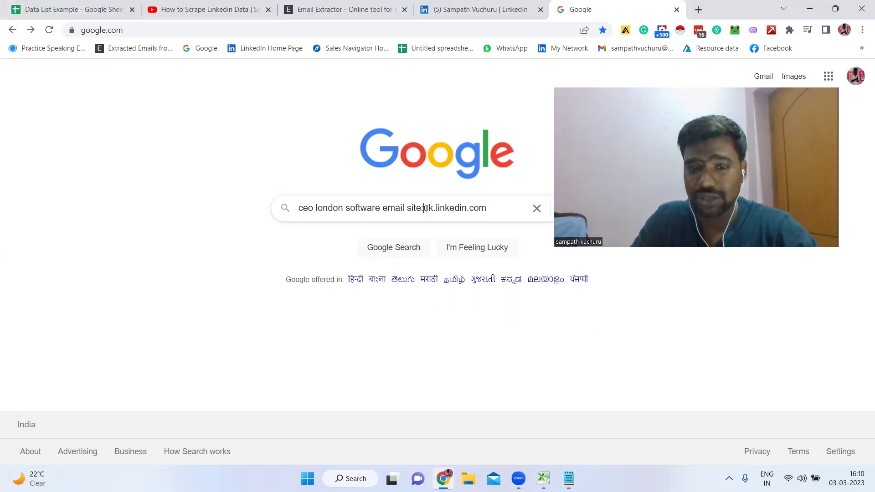
left_click(145, 262)
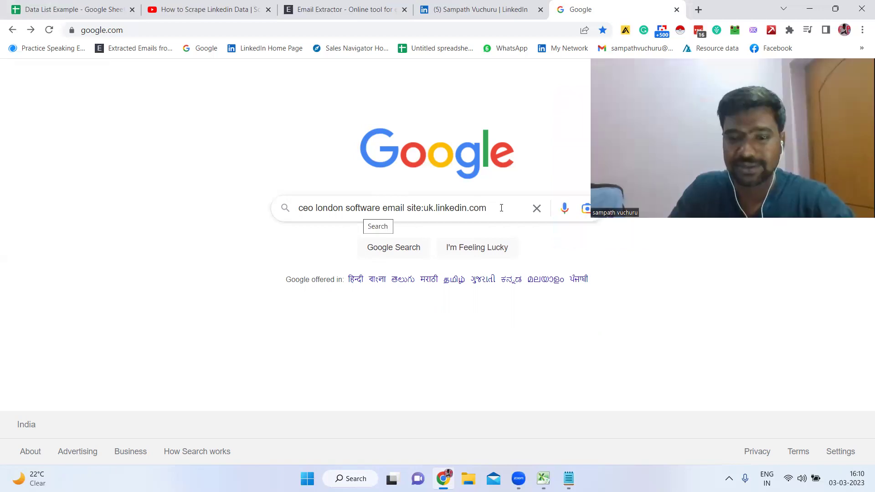
Run the search "ceo london software email site:uk.linkedin.com" and skim through the LinkedIn results.
key("Return")
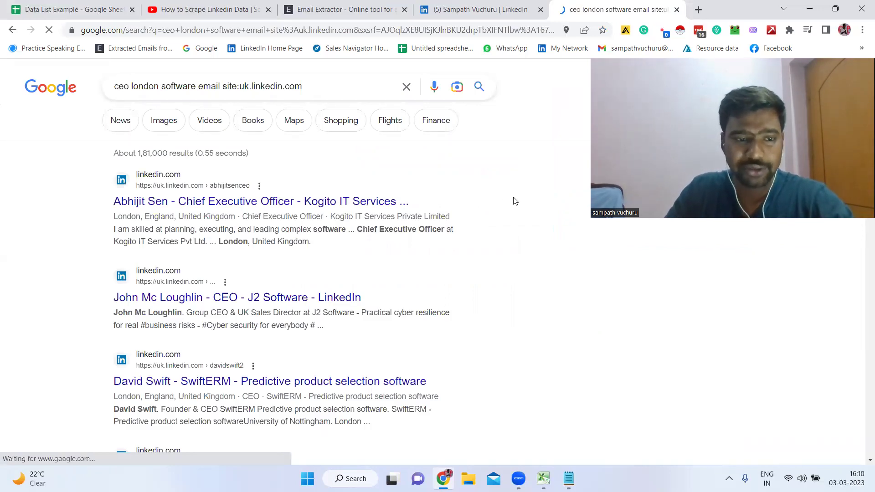
scroll(173, 224, "down", 3)
scroll(172, 224, "down", 10)
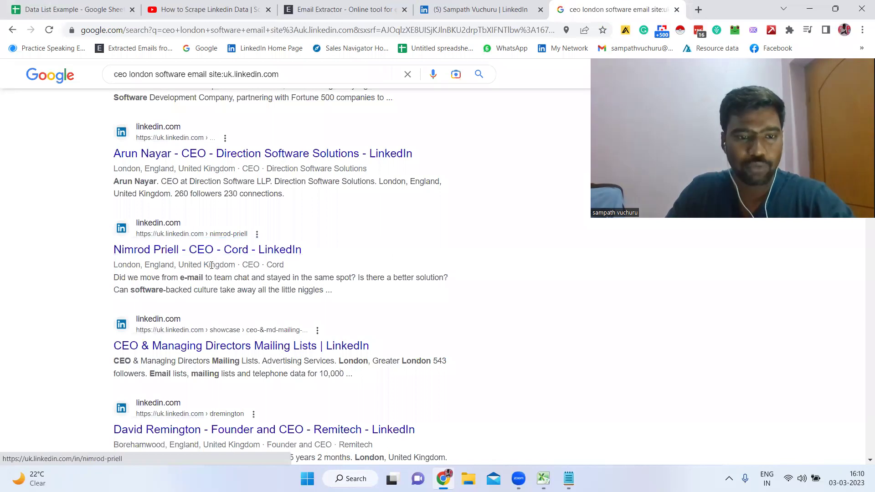
scroll(183, 250, "up", 13)
Examine the location, job title and industry shown in the first result and in the Software Solved CEO's result.
left_click_drag(120, 214, 141, 217)
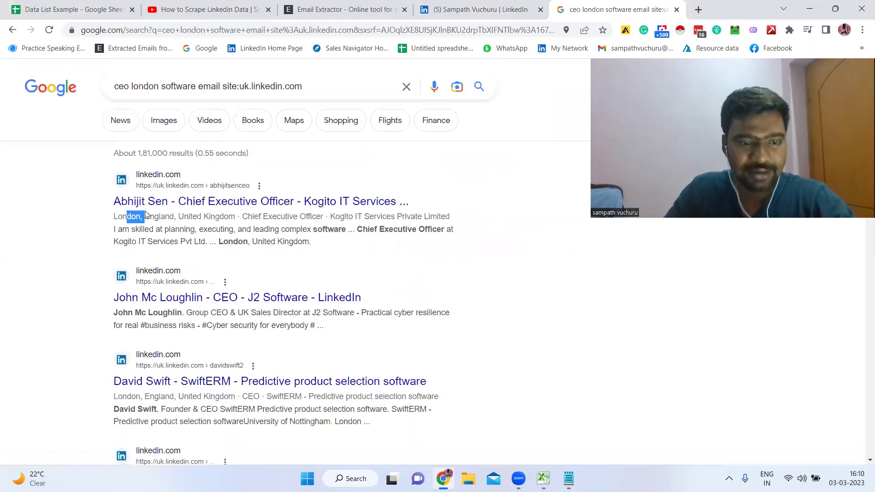
left_click_drag(263, 217, 358, 231)
left_click(301, 229)
left_click(358, 231)
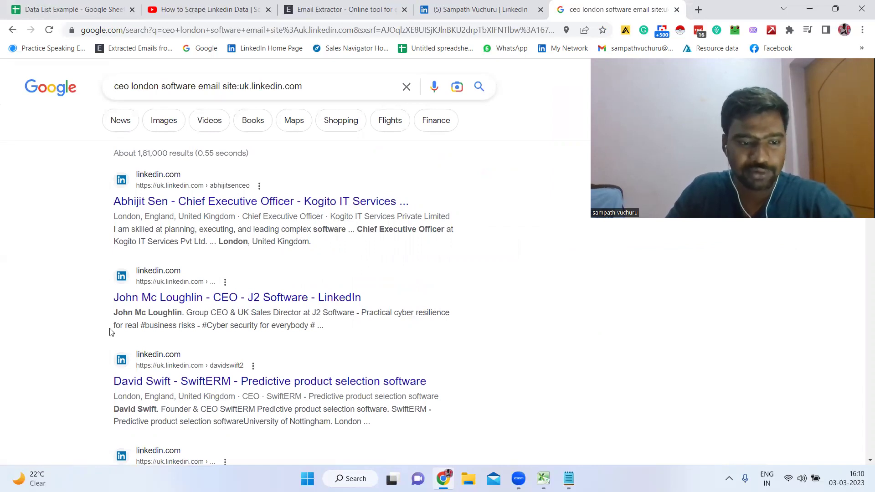
scroll(206, 301, "down", 7)
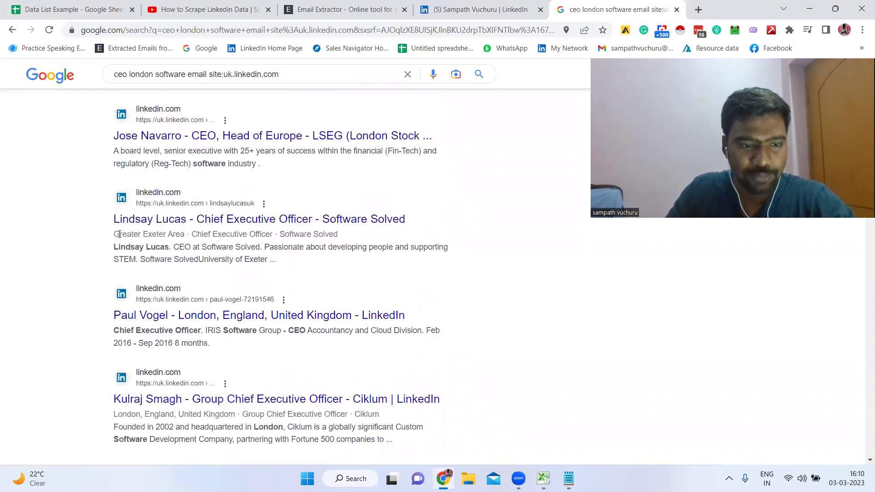
left_click_drag(115, 234, 155, 247)
left_click(224, 250)
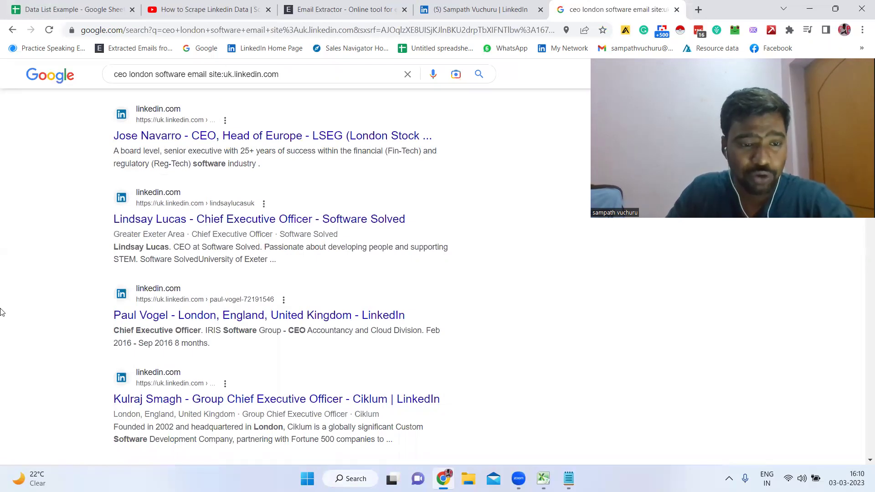
scroll(1, 312, "up", 10)
left_click_drag(165, 197, 170, 195)
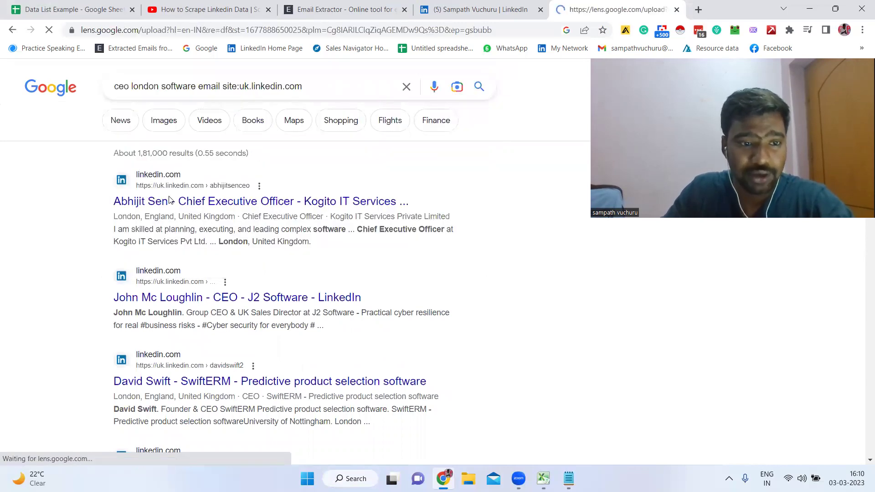
Leave the image search upload page, rerun the search "ceo london software email site:uk.linkedin.com" and skim the LinkedIn results.
key("alt+Left")
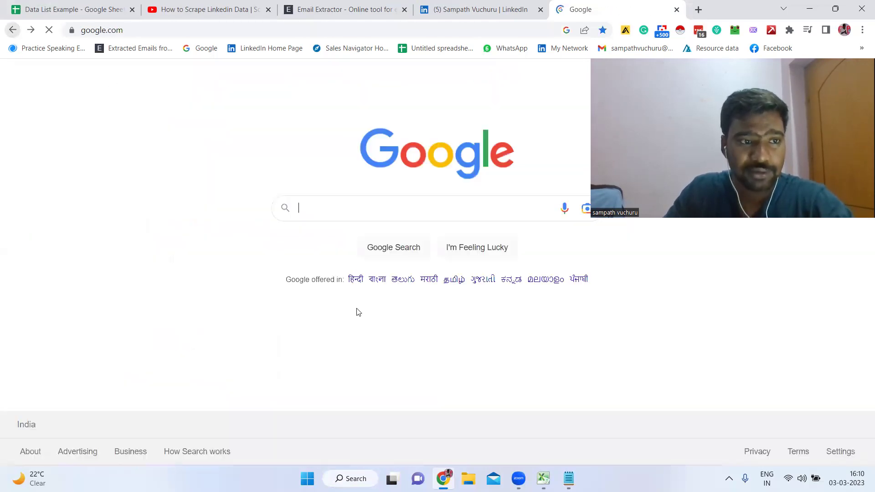
left_click(457, 218)
left_click(409, 234)
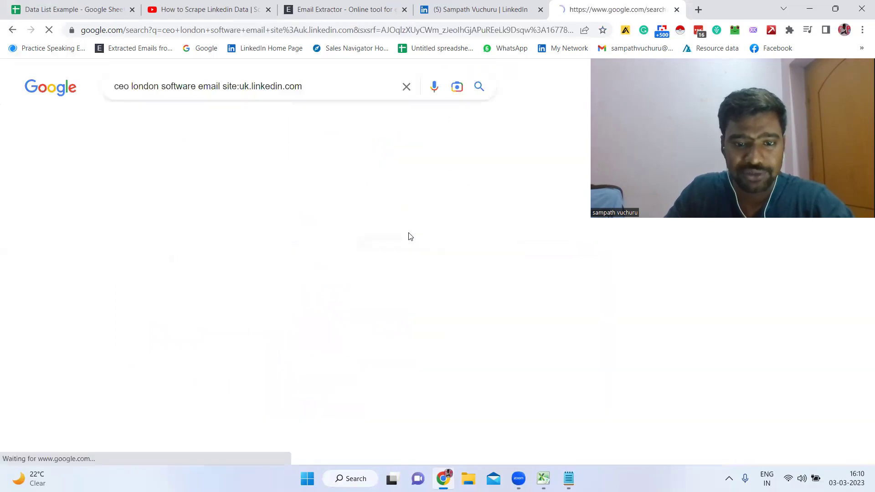
scroll(186, 269, "down", 7)
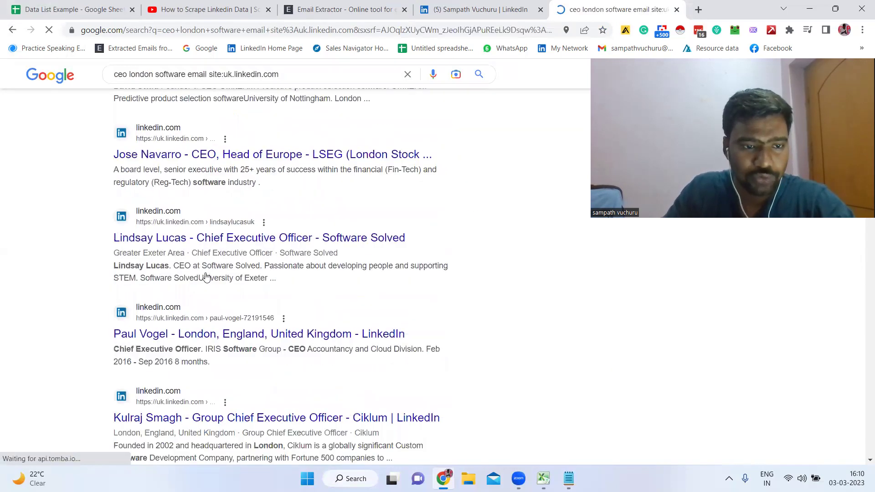
scroll(192, 265, "down", 2)
scroll(179, 246, "down", 1)
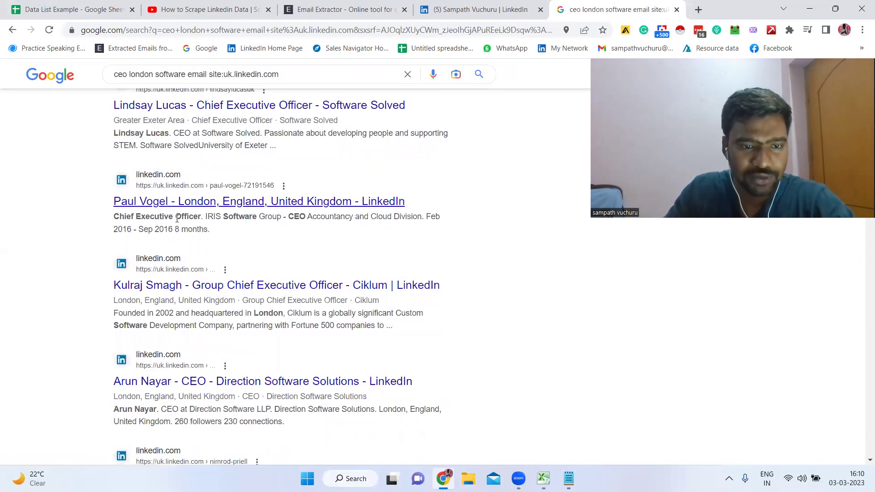
scroll(87, 389, "down", 3)
scroll(264, 317, "down", 10)
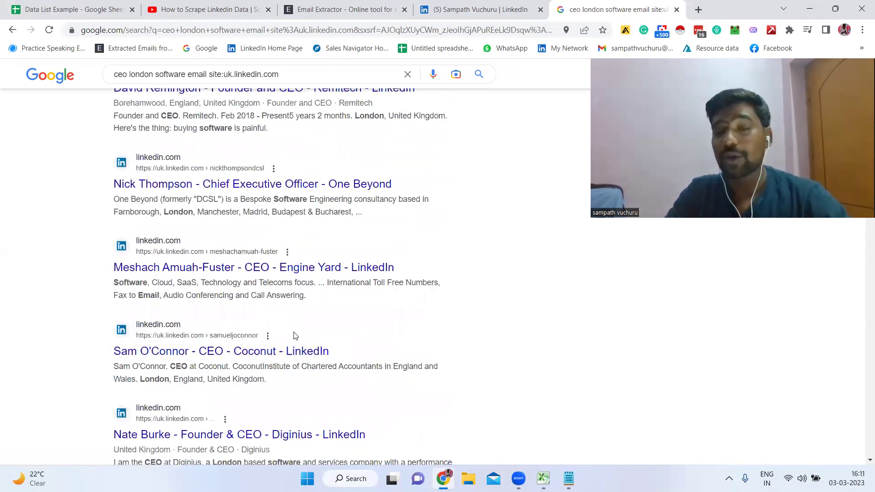
scroll(300, 333, "up", 15)
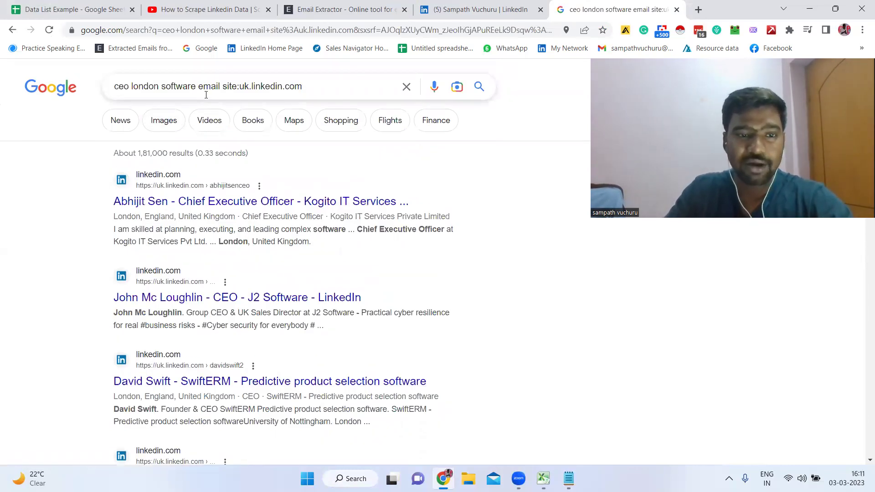
left_click(220, 89)
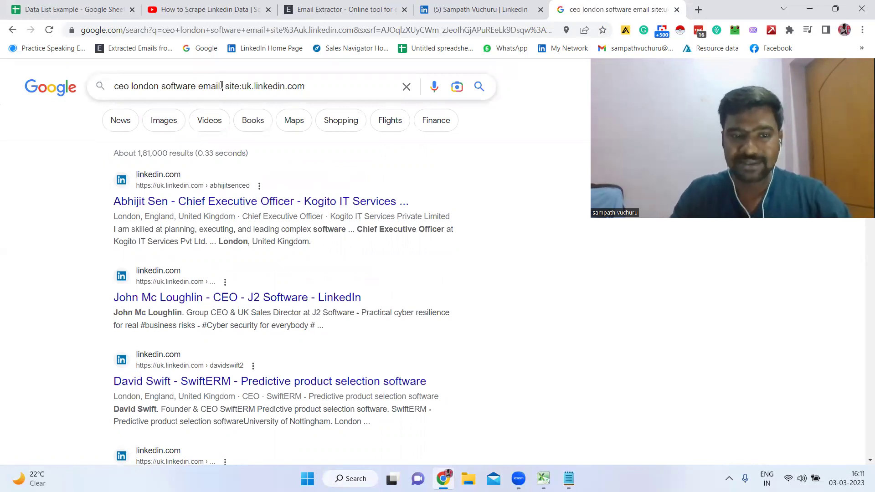
type("\"")
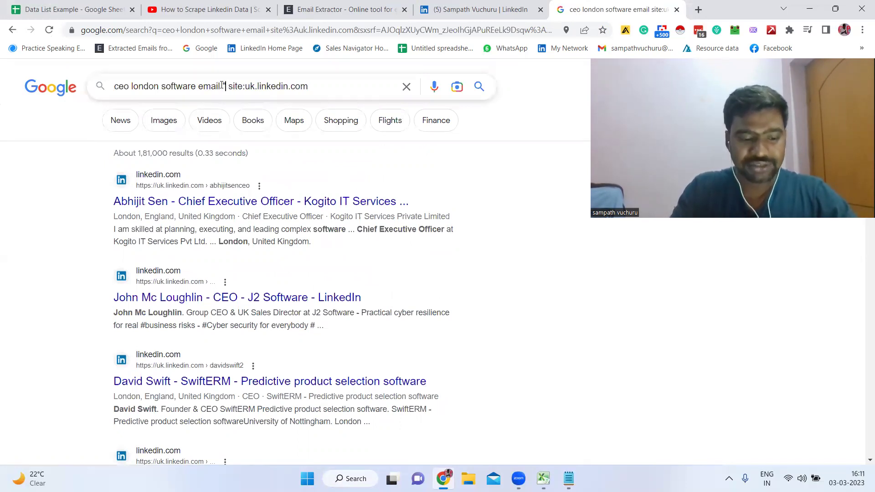
type("@gmail.co")
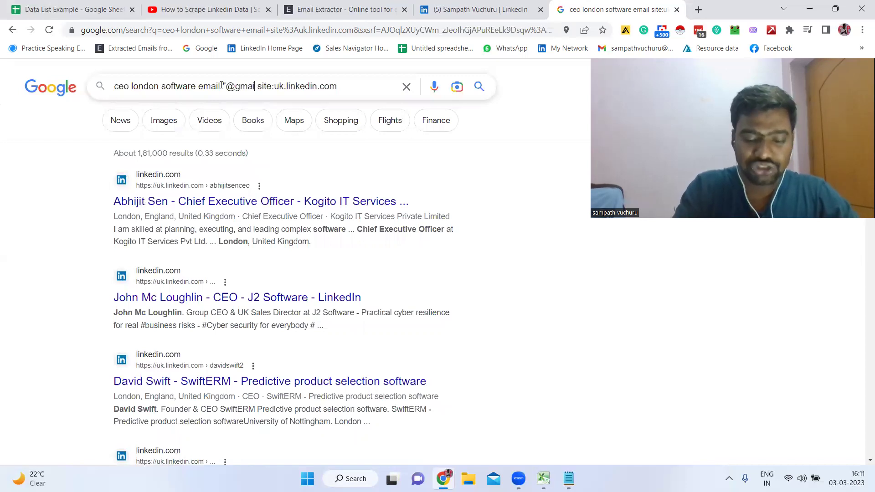
type("m\"")
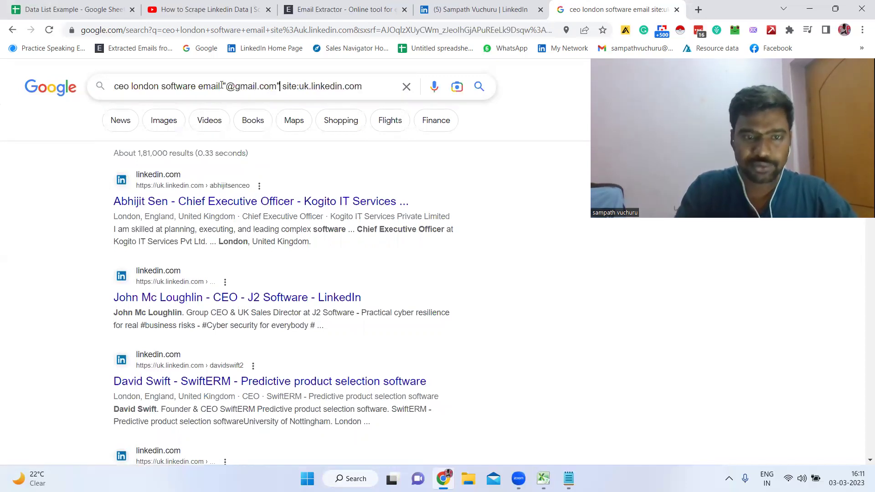
key("Return")
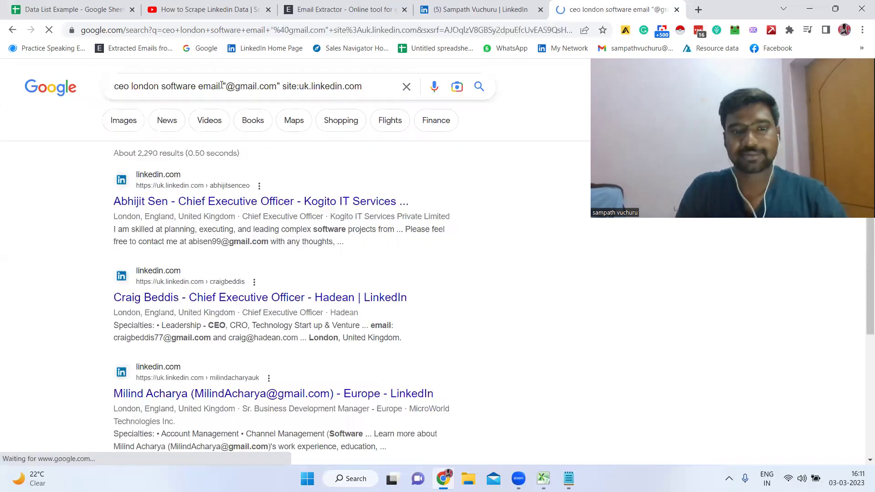
Check the descriptions of the first and third LinkedIn results for industry wording and Gmail contact addresses.
scroll(288, 145, "down", 1)
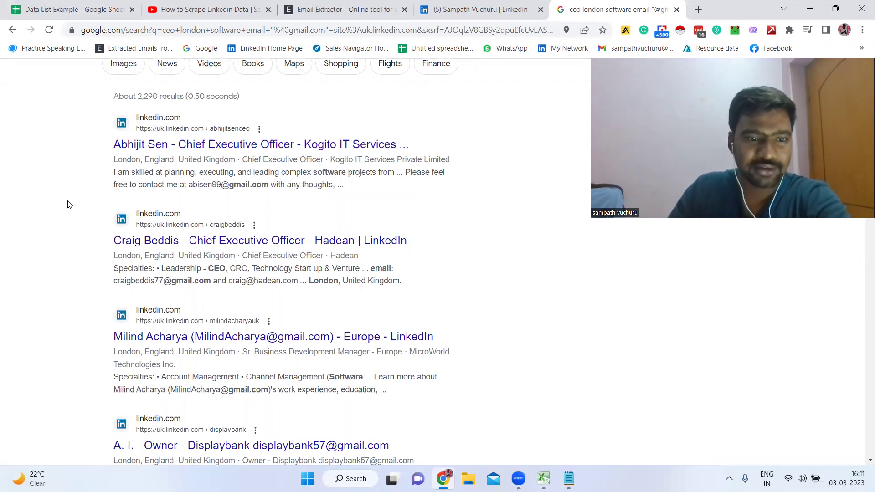
left_click_drag(228, 184, 376, 172)
left_click(635, 222)
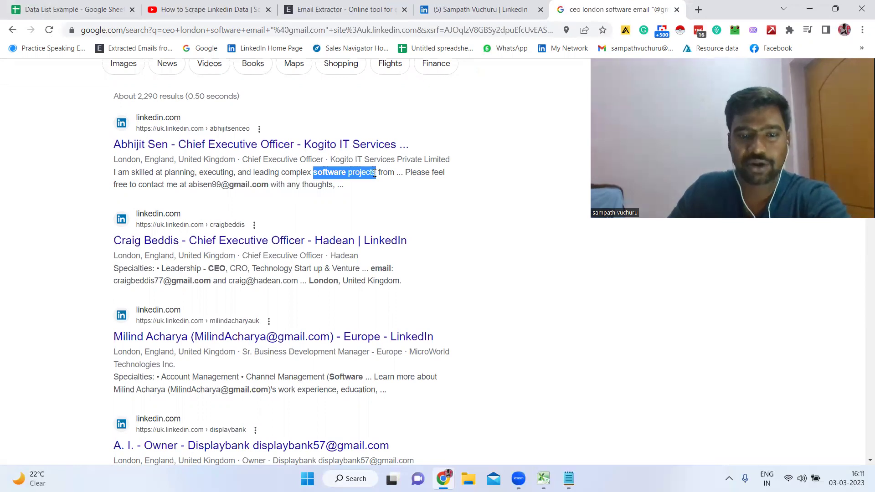
left_click(328, 187)
left_click_drag(178, 184, 304, 192)
scroll(174, 186, "down", 3)
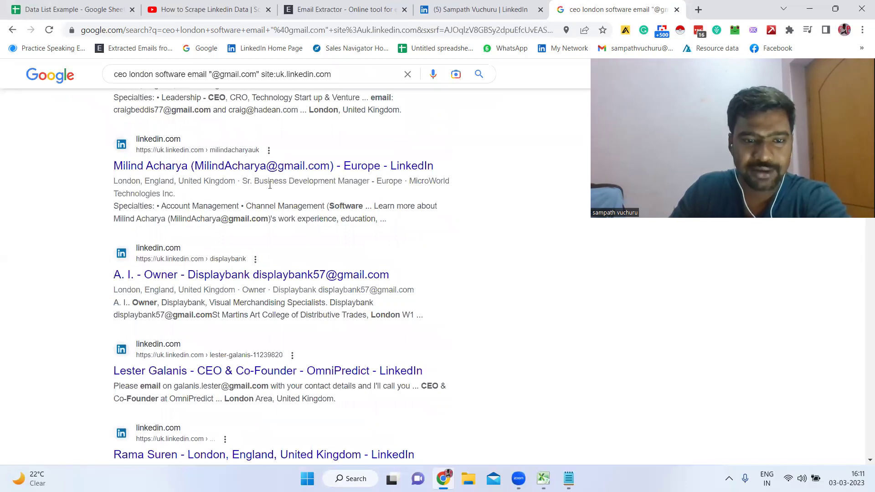
left_click_drag(195, 220, 261, 219)
left_click(262, 220)
Skim further down the results, checking the founder, CEO and director entries for Gmail addresses.
scroll(223, 262, "down", 12)
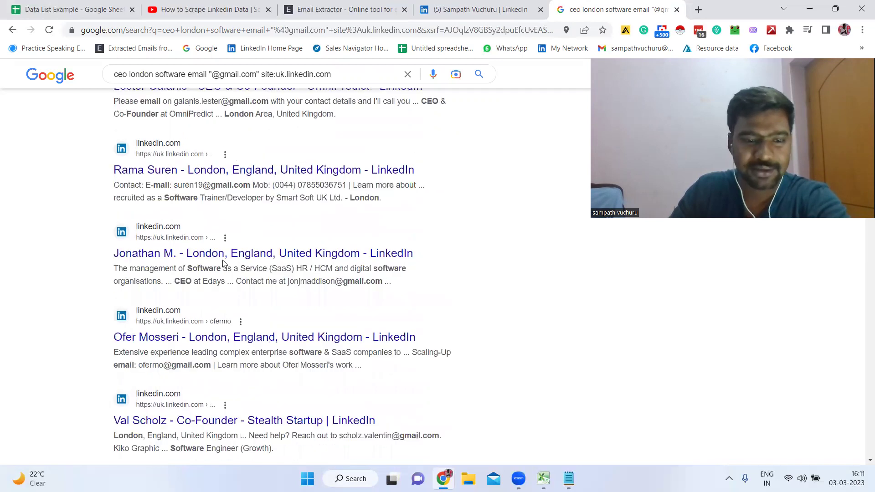
double_click(212, 256)
left_click(191, 242)
left_click_drag(189, 231, 246, 231)
left_click(338, 243)
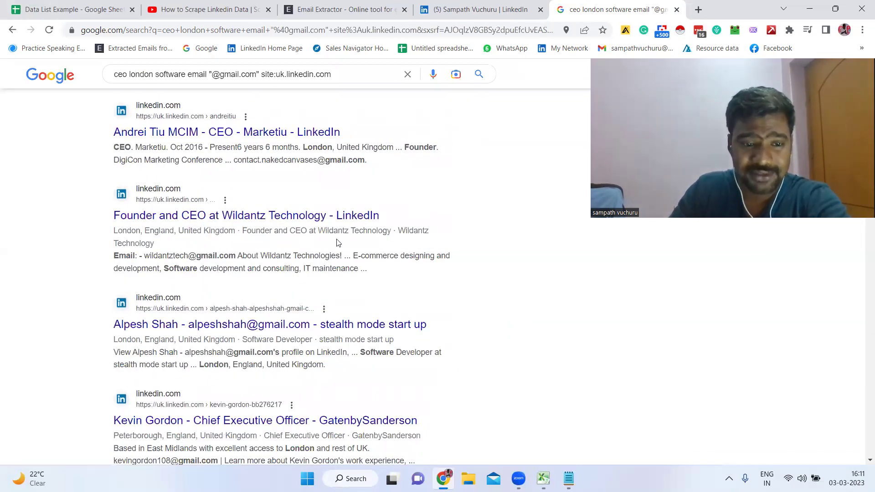
scroll(228, 280, "down", 10)
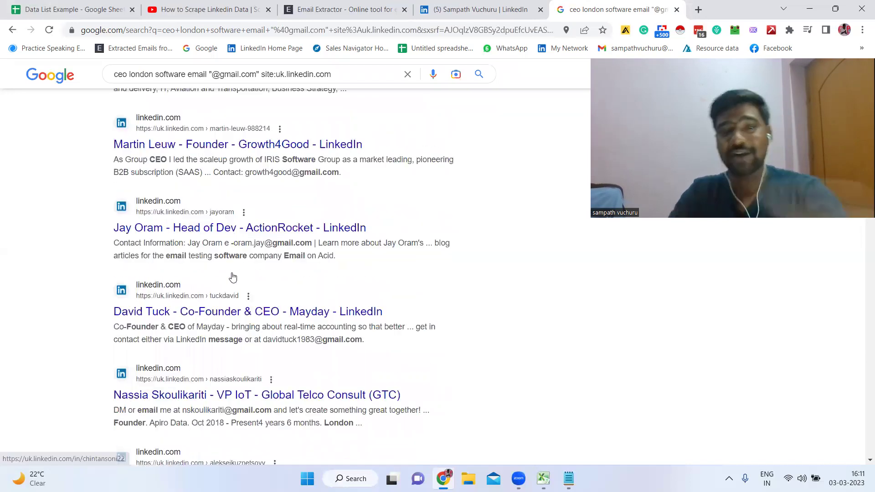
scroll(231, 277, "down", 20)
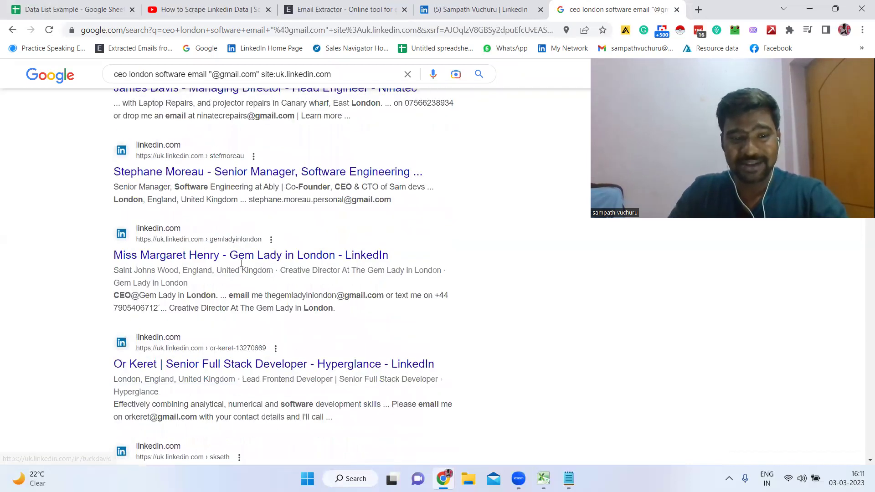
scroll(242, 268, "down", 8)
Review the full query with its Gmail and LinkedIn site filters, and browse the remaining results for job titles and emails.
left_click_drag(115, 74, 337, 85)
left_click(338, 84)
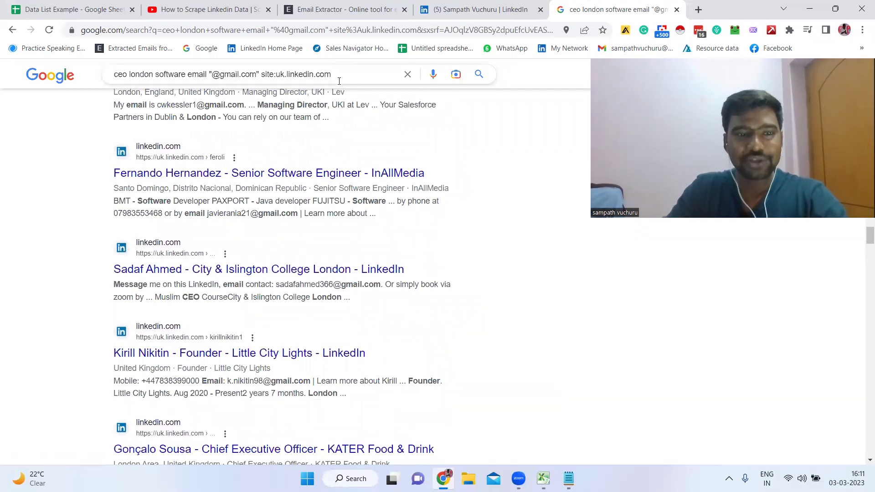
scroll(371, 227, "down", 16)
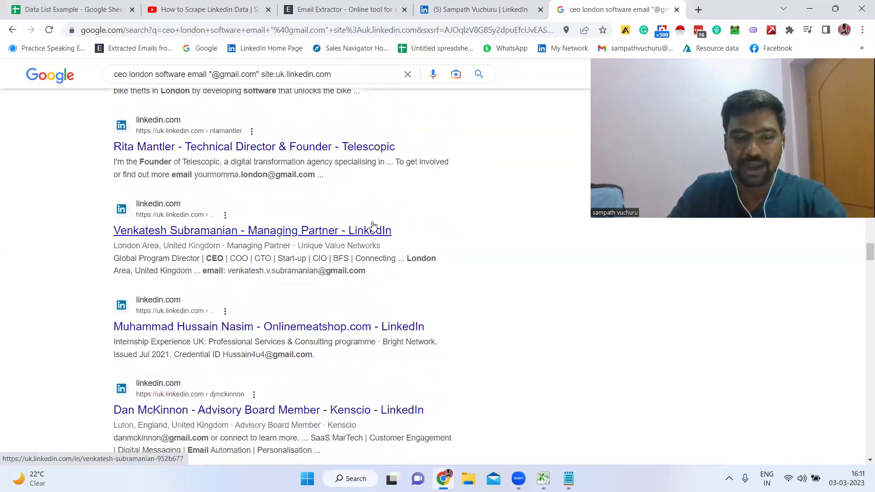
scroll(369, 240, "down", 10)
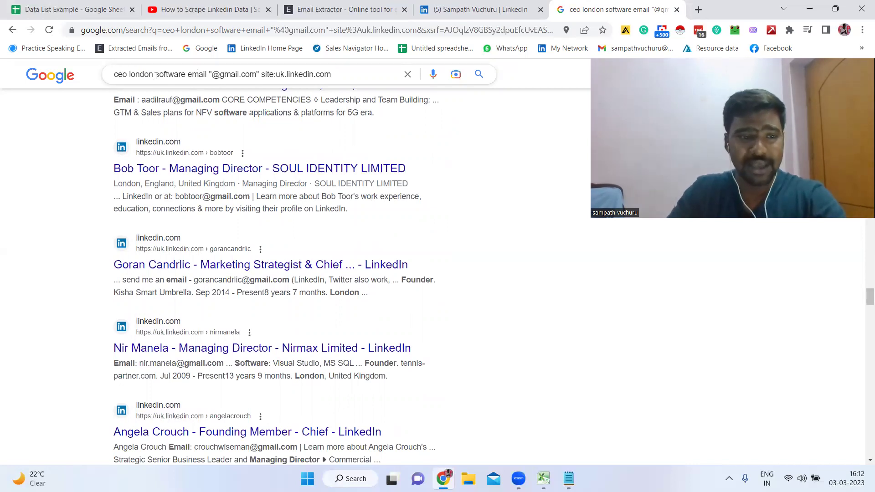
left_click_drag(123, 74, 348, 89)
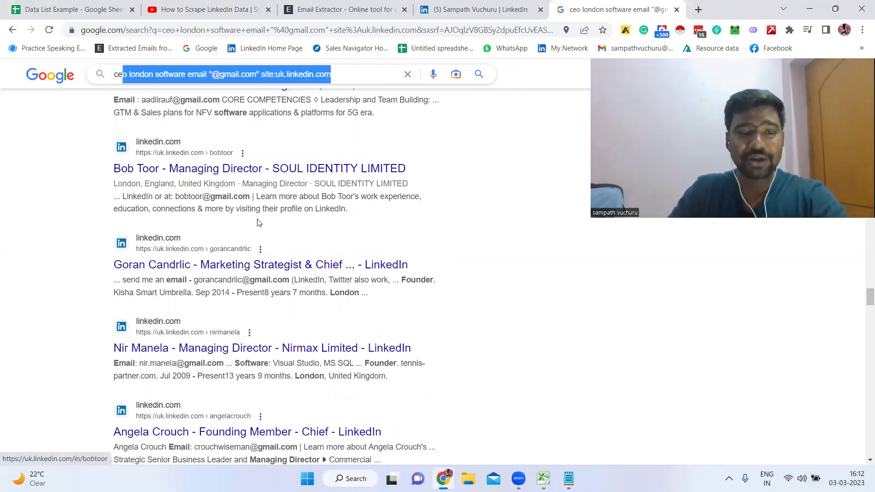
scroll(263, 212, "down", 15)
scroll(263, 213, "down", 15)
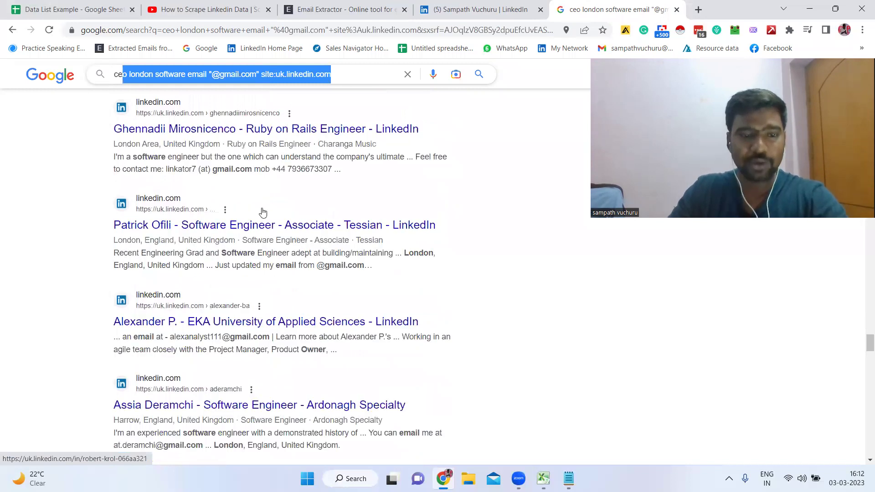
scroll(274, 207, "up", 10)
scroll(289, 203, "down", 15)
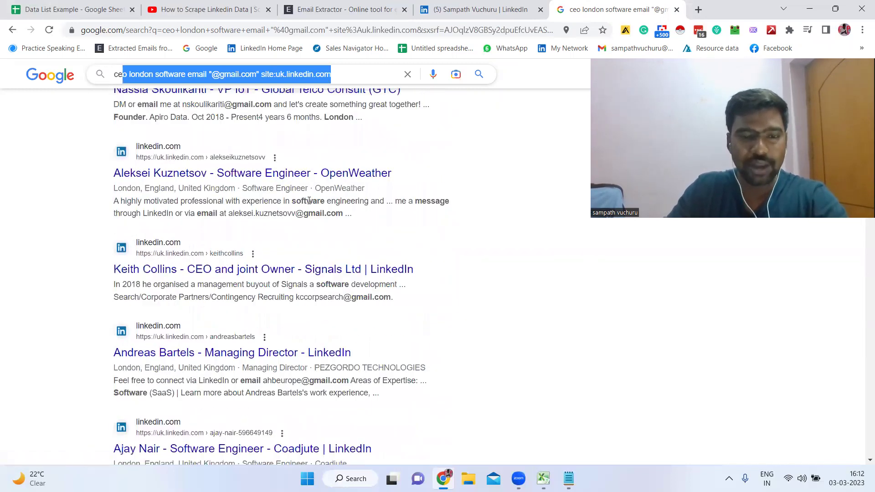
scroll(309, 200, "up", 15)
Recheck the email address in the first result and look over the entries that follow it.
left_click_drag(207, 241, 281, 242)
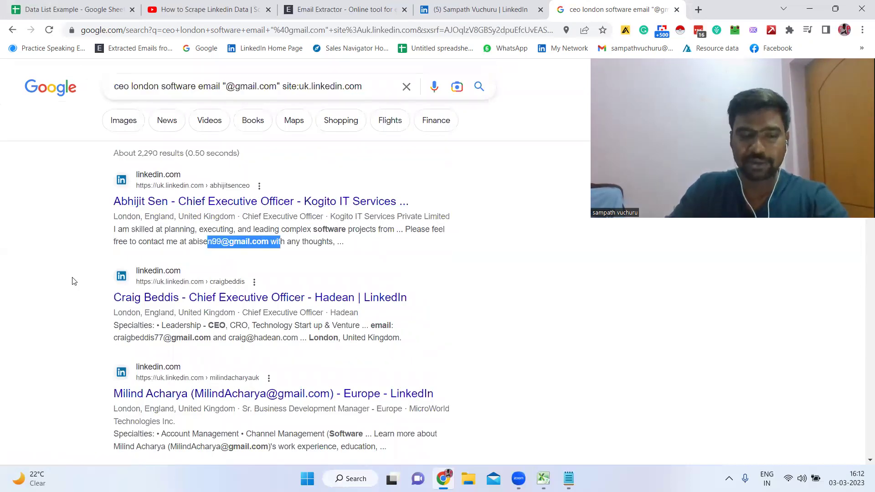
scroll(25, 279, "down", 12)
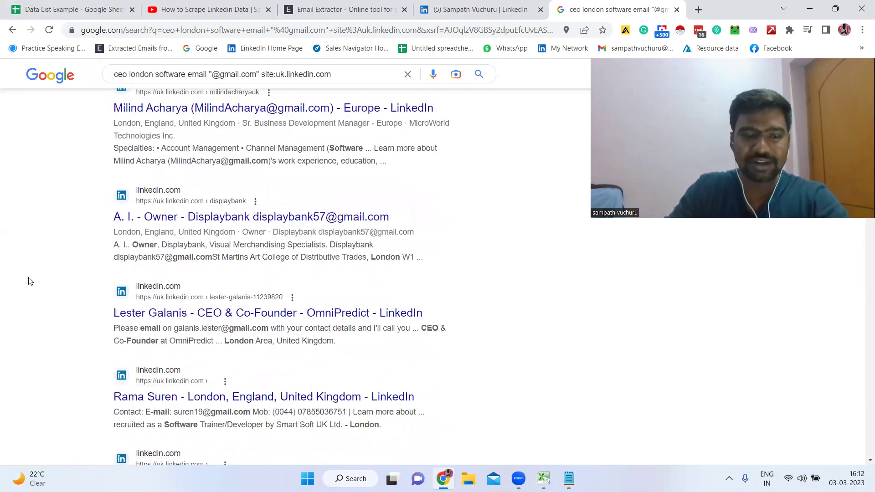
scroll(30, 281, "down", 1)
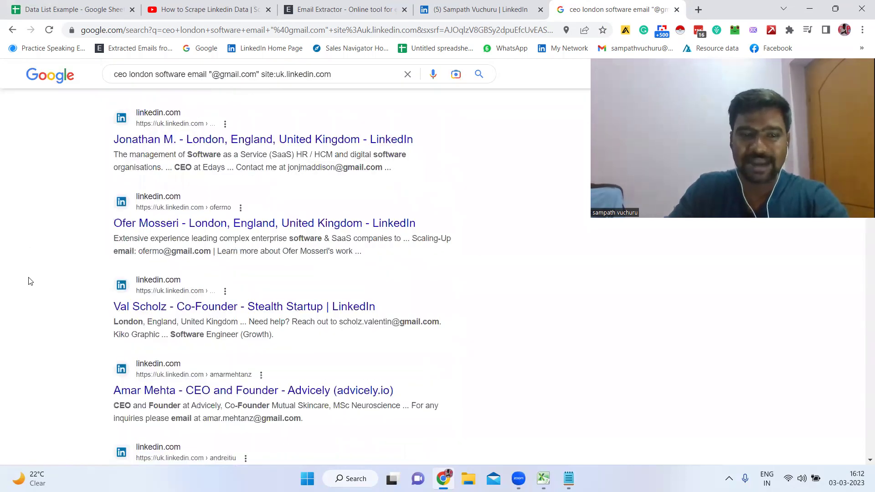
scroll(26, 283, "up", 15)
left_click(24, 288)
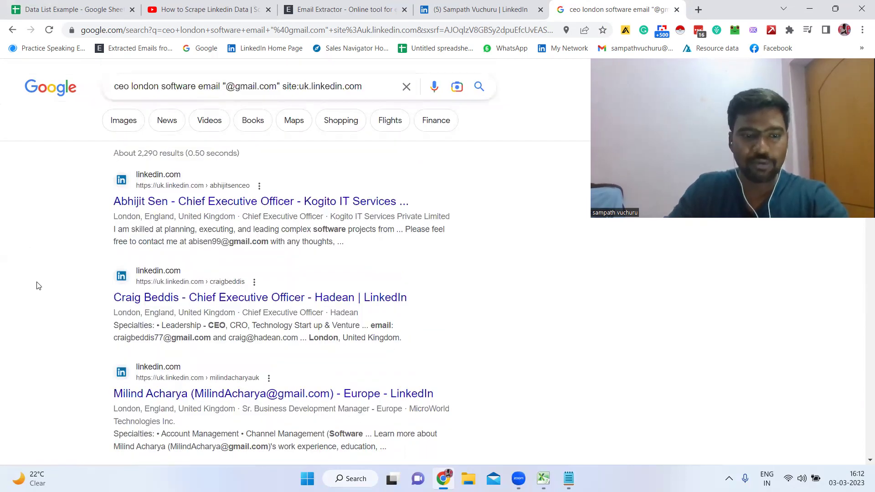
Copy the whole page of search results from the first entry to the end, and switch to the Email Extractor page.
left_click_drag(69, 177, 575, 463)
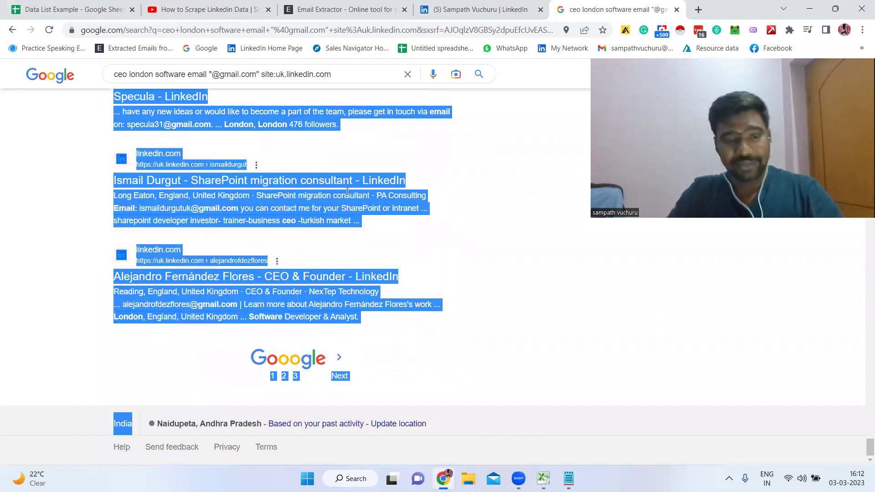
key("ctrl+c")
left_click(348, 4)
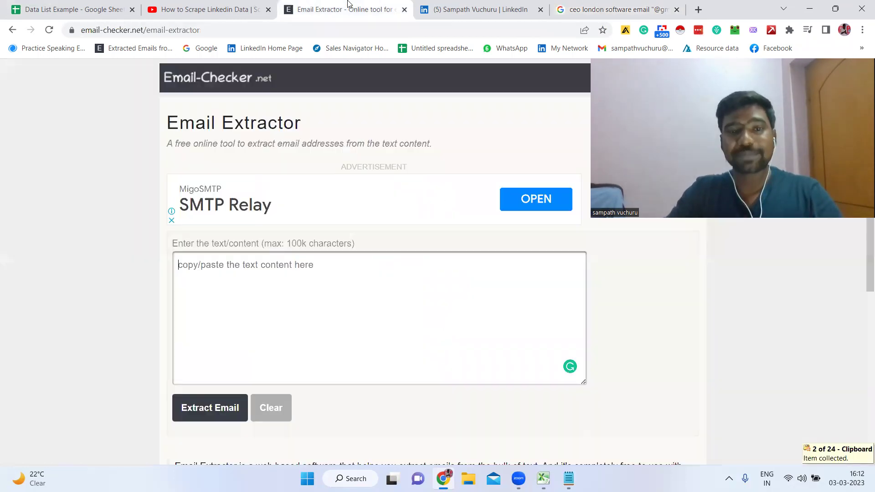
Load the email-checker.net home page by removing the extractor path from the web address.
left_click_drag(91, 29, 200, 30)
key("Return")
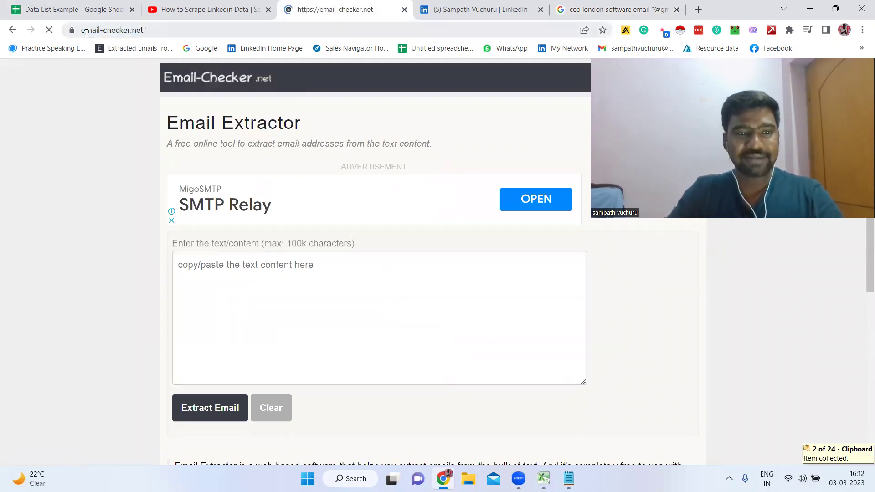
left_click(94, 30)
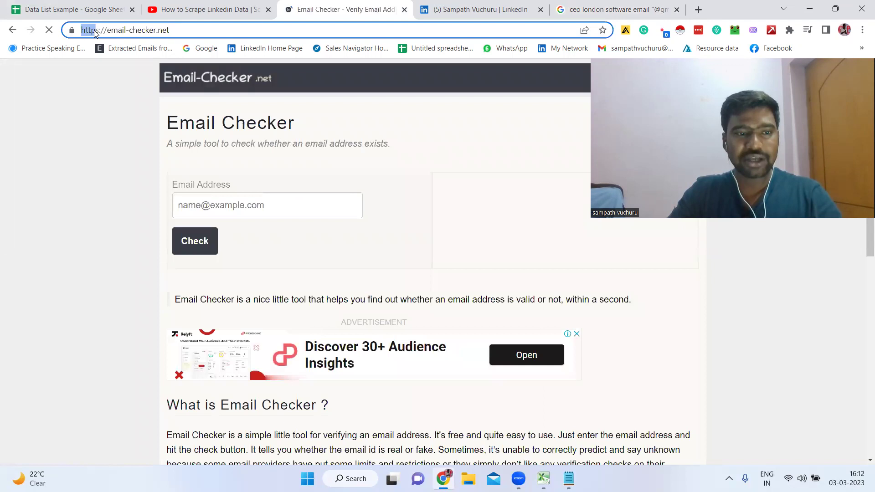
left_click(134, 147)
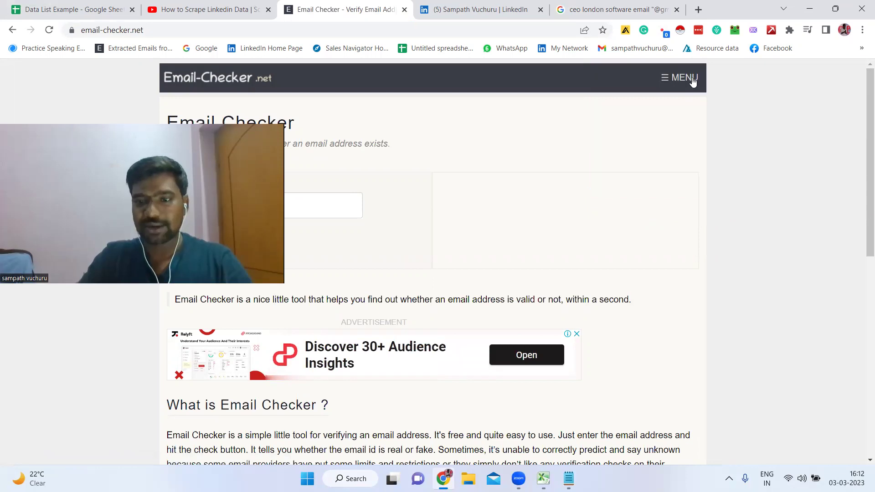
Open the site's Email Extractor tool and paste the copied search results into its text content field.
left_click(692, 81)
left_click(734, 154)
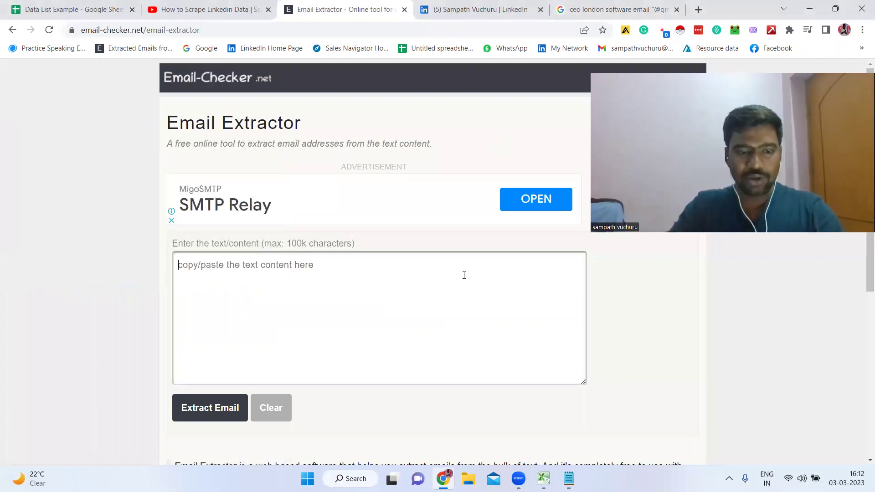
key("ctrl+v")
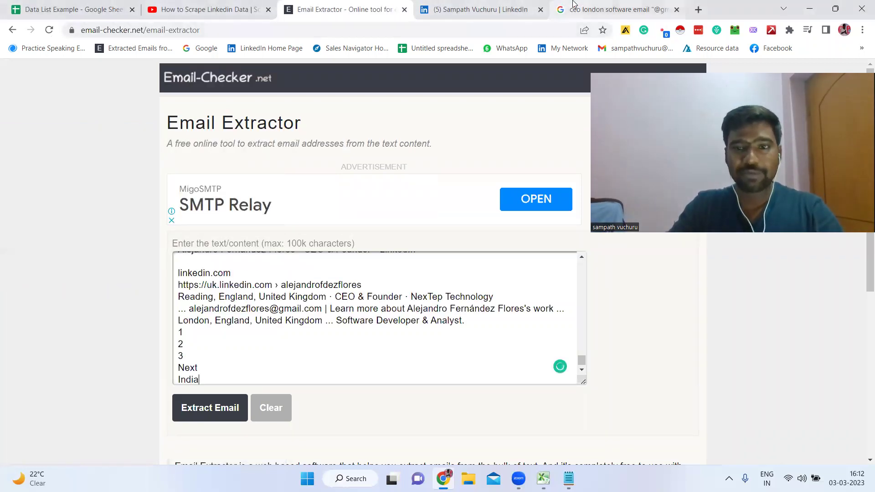
Extract the email addresses from the pasted search results and look over the resulting list.
left_click(615, 10)
left_click(346, 9)
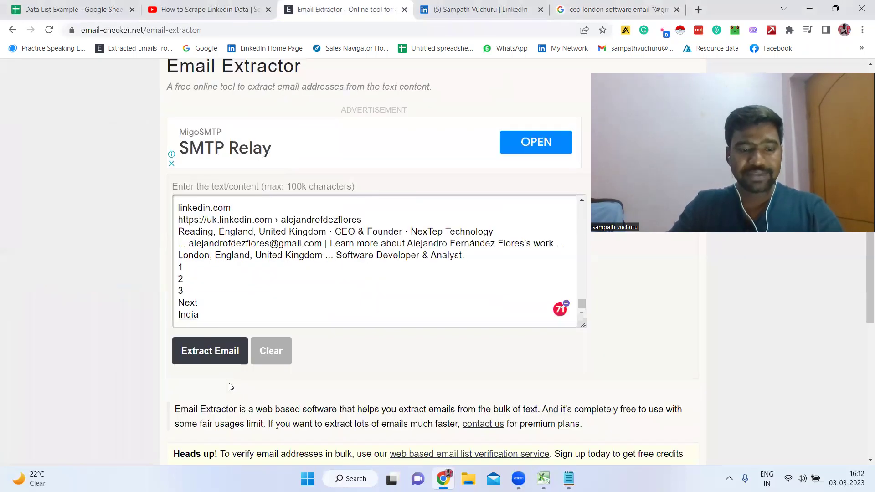
left_click(218, 351)
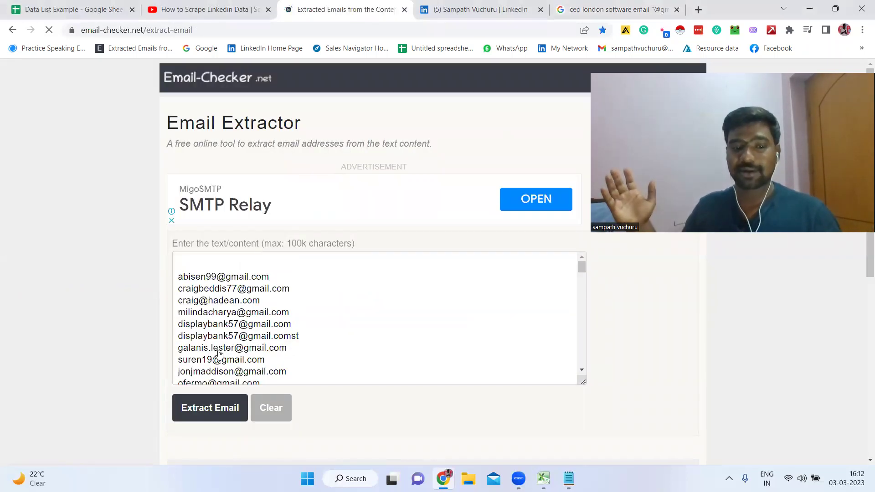
scroll(312, 279, "down", 5)
scroll(311, 279, "down", 15)
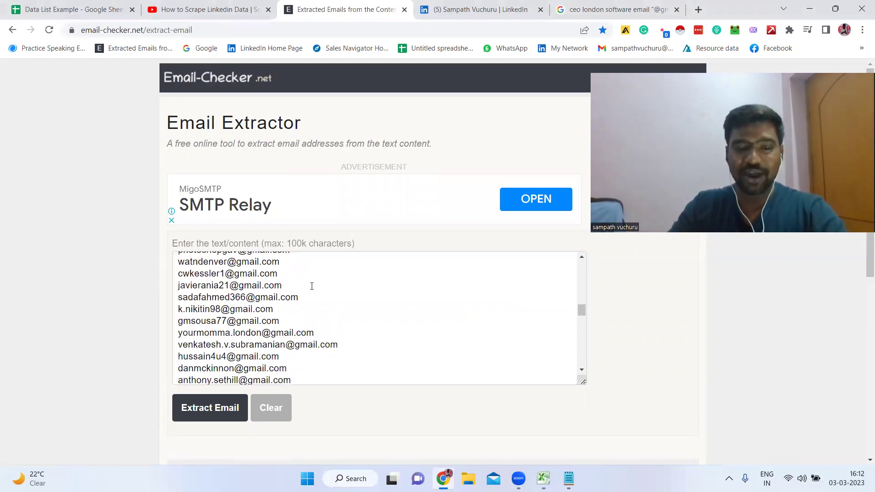
scroll(338, 307, "up", 20)
Clear the selection on the Google results page, and look through the extracted addresses in Email Extractor to the end.
left_click(557, 4)
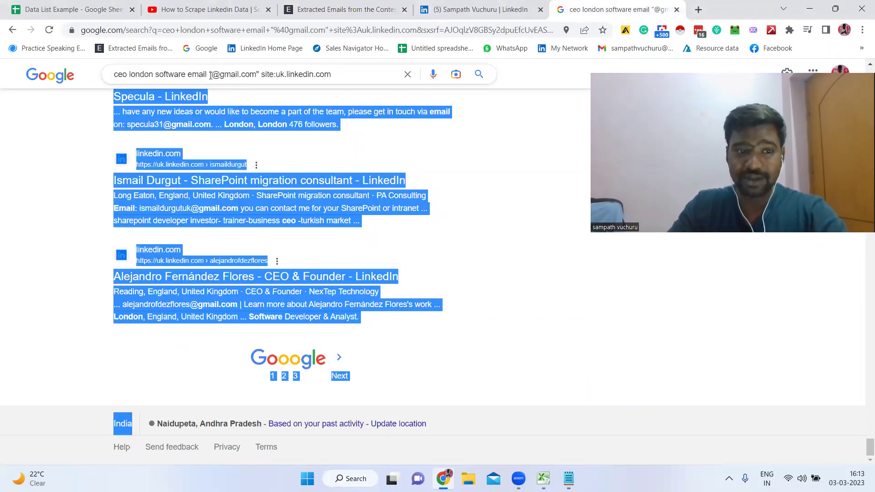
left_click(35, 187)
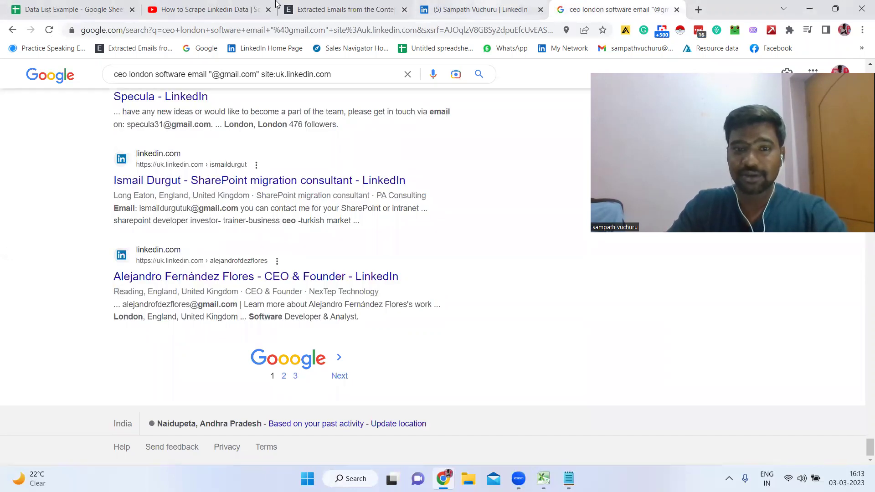
left_click(237, 9)
key("ctrl+Tab")
scroll(306, 209, "down", 10)
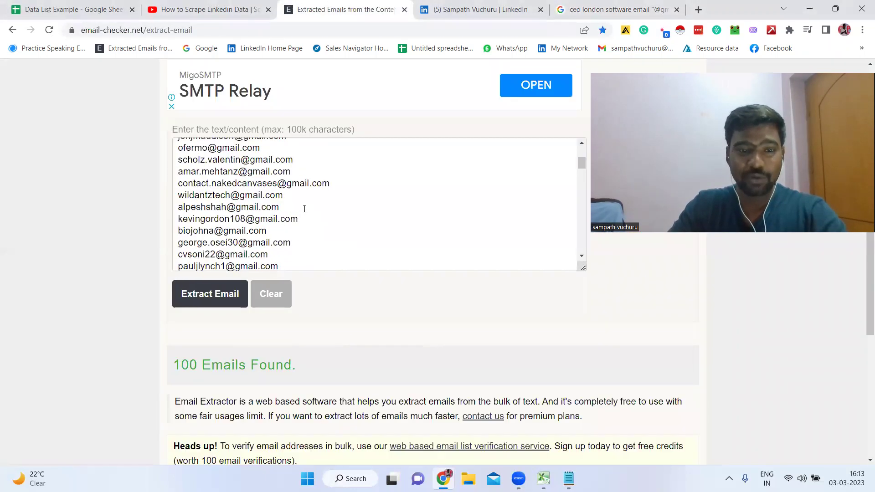
scroll(305, 209, "down", 5)
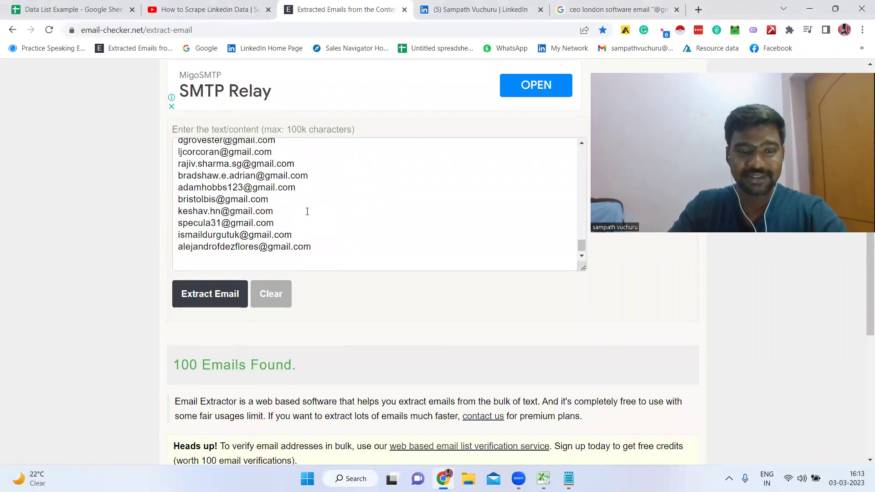
Copy the complete list of extracted addresses and paste it into the CEOS EMails workbook in Excel, starting at cell A2.
triple_click(321, 233)
left_click(322, 232)
key("ctrl+a")
key("ctrl+c")
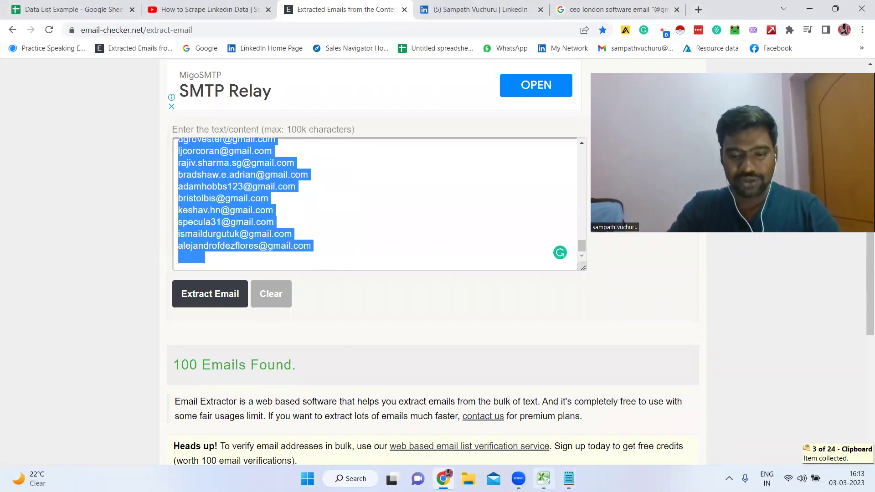
left_click(543, 479)
left_click(296, 142)
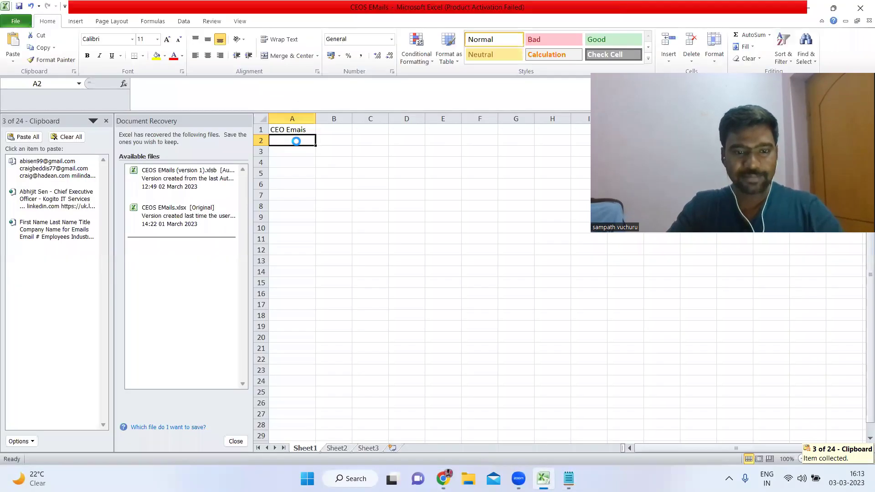
key("ctrl+v")
left_click(440, 173)
Check the pasted email list in column A from its first to its last entry.
scroll(430, 209, "down", 9)
scroll(430, 210, "down", 18)
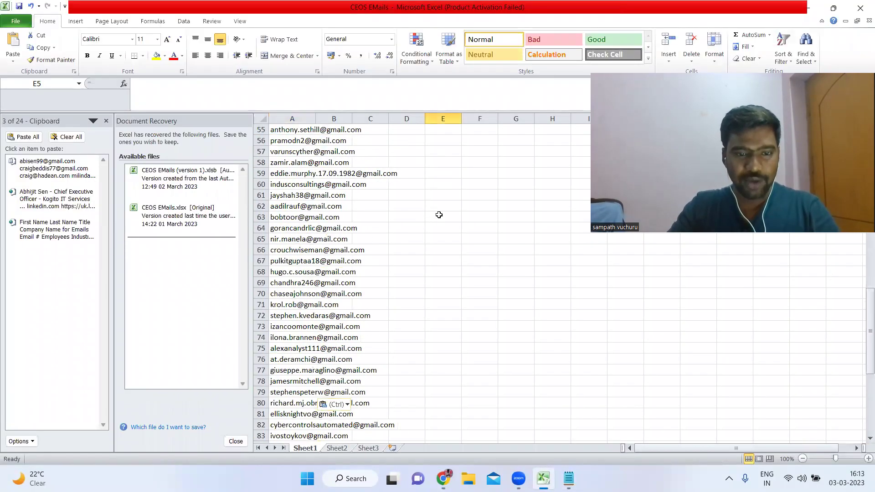
left_click(305, 349)
double_click(305, 348)
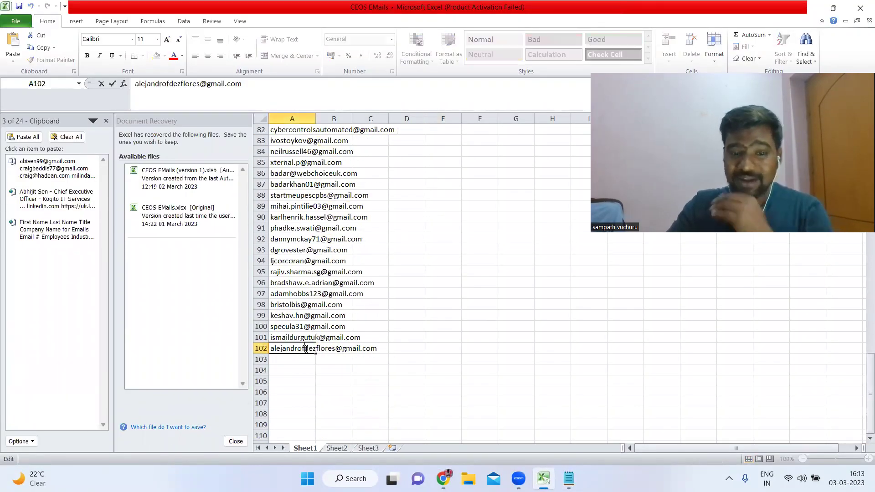
left_click(490, 312)
scroll(490, 313, "up", 20)
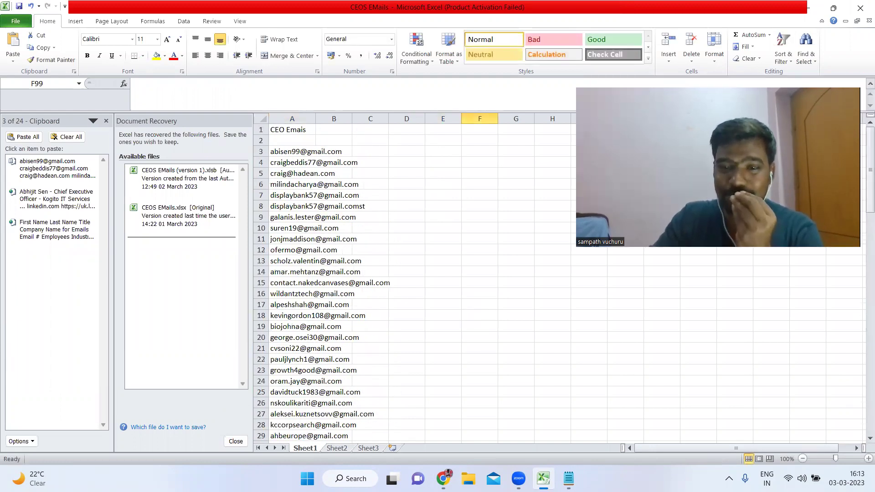
scroll(423, 252, "down", 20)
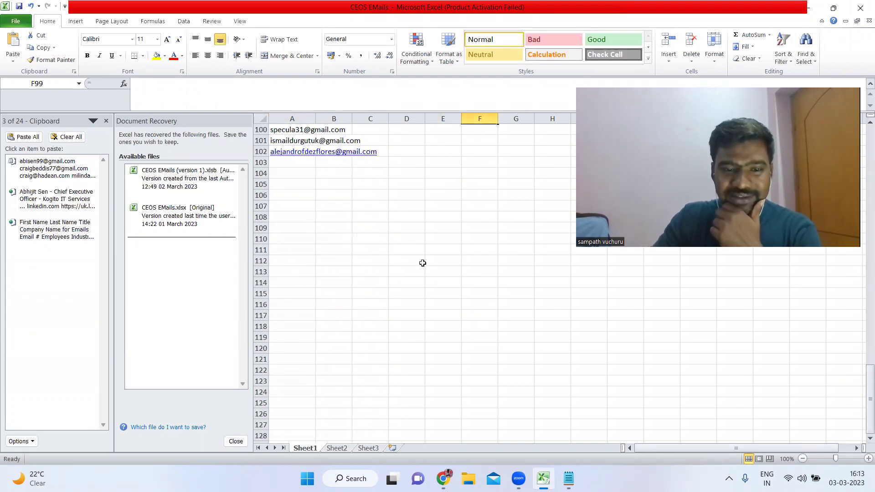
Select cell A103 below the pasted emails, and switch to Chrome to open page 2 of the Google search results.
left_click(310, 162)
left_click(443, 478)
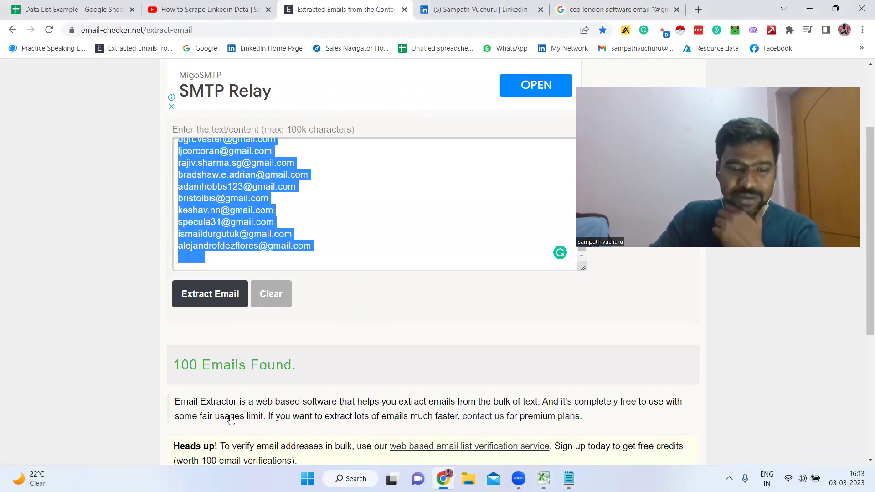
key("ctrl+5")
left_click(281, 375)
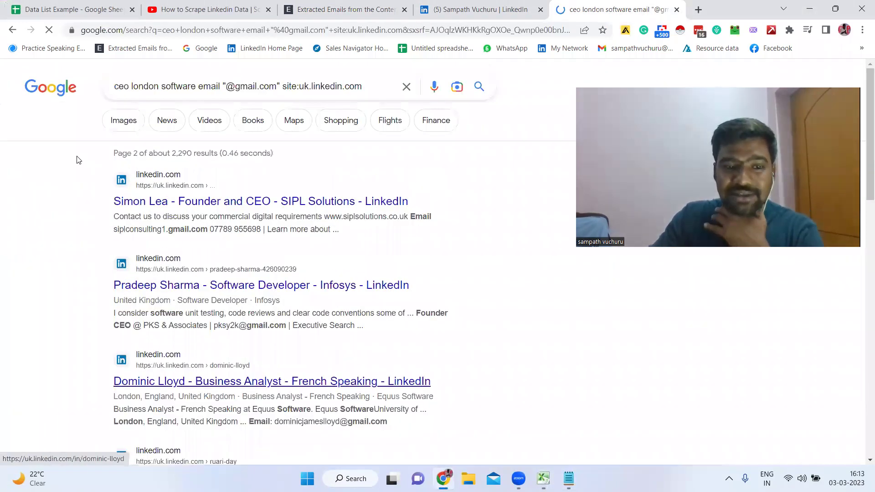
Copy all the search results on page 2, from the last entry up to the first.
left_click_drag(61, 174, 2, 239)
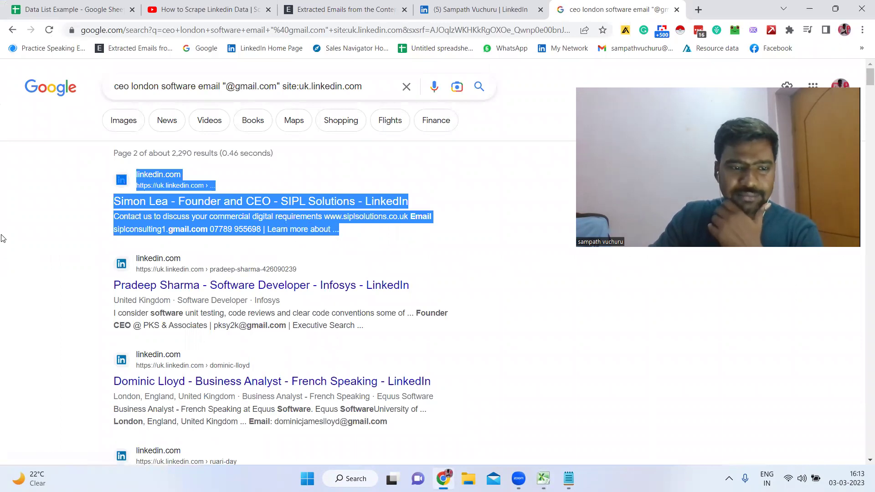
scroll(369, 260, "down", 9)
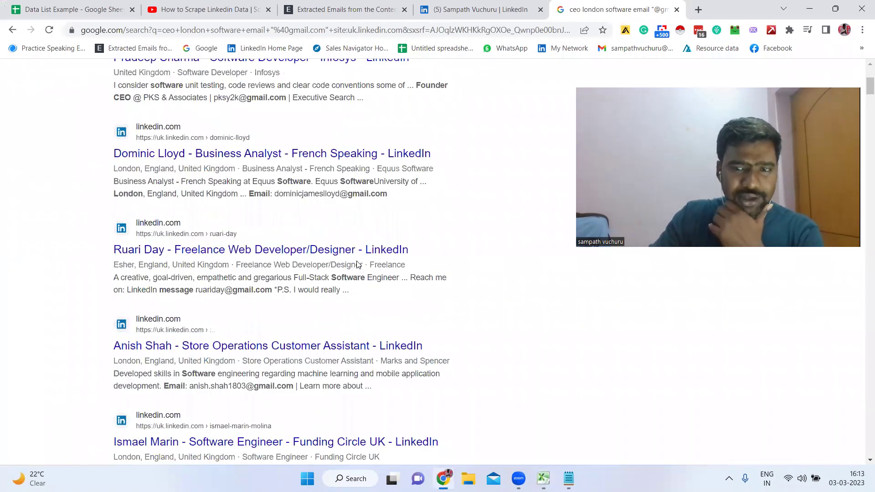
scroll(368, 257, "down", 4)
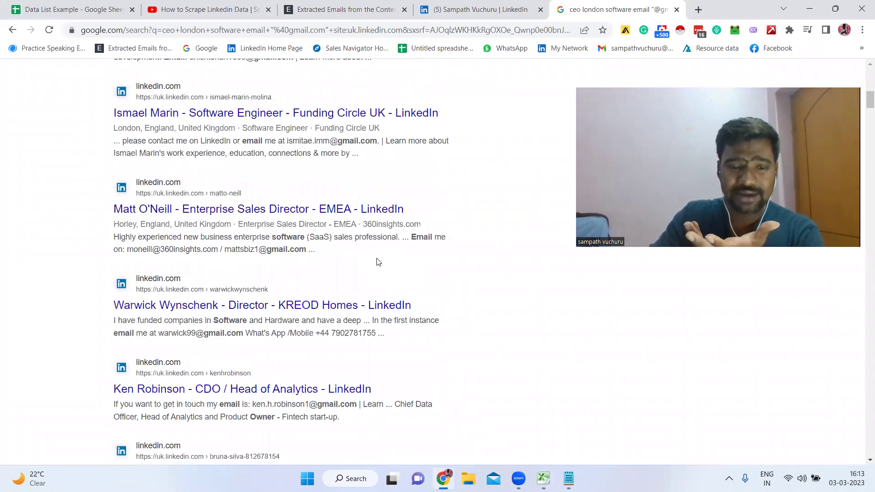
scroll(379, 262, "down", 20)
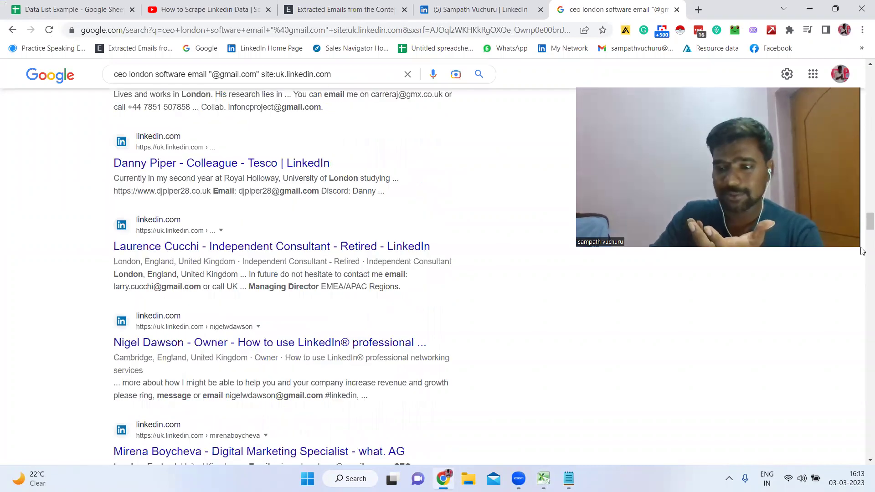
scroll(863, 260, "down", 6)
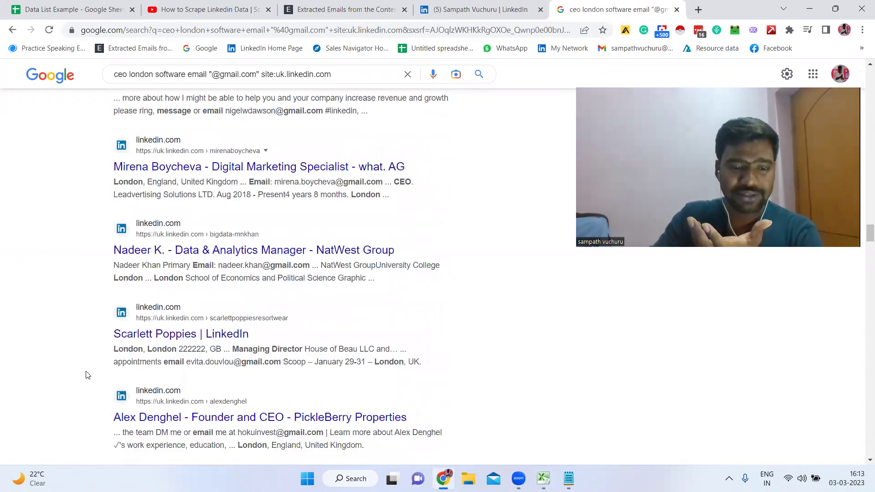
key("End")
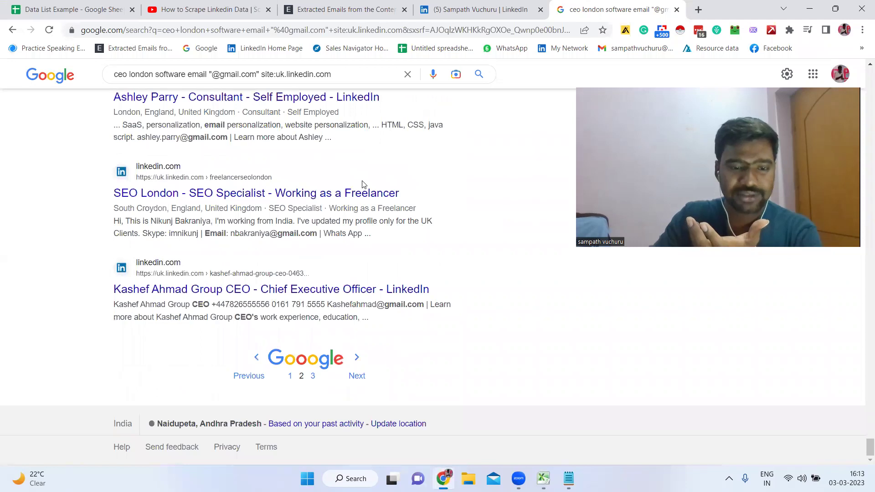
key("ctrl+a")
key("Page_Up")
key("Page_Up")
key("Page_Up")
key("Page_Up")
key("Page_Up")
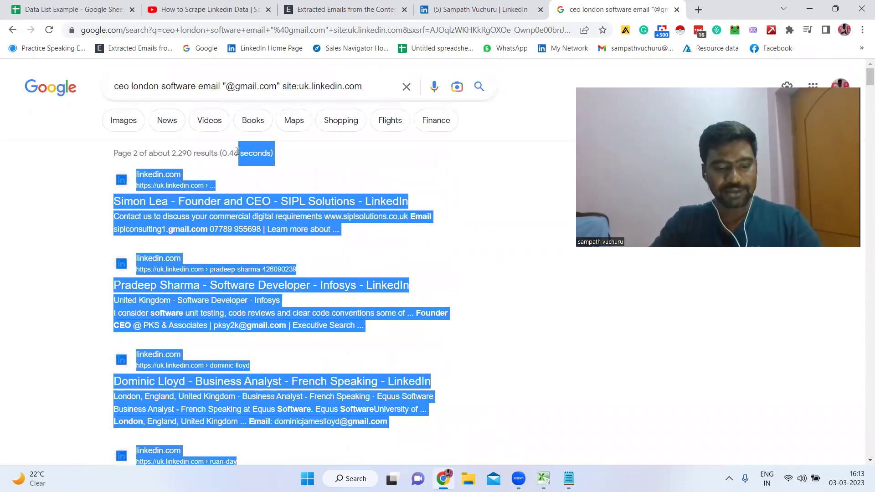
key("ctrl+c")
Replace the old list in Email Extractor with the copied page 2 results and extract their email addresses.
left_click(345, 9)
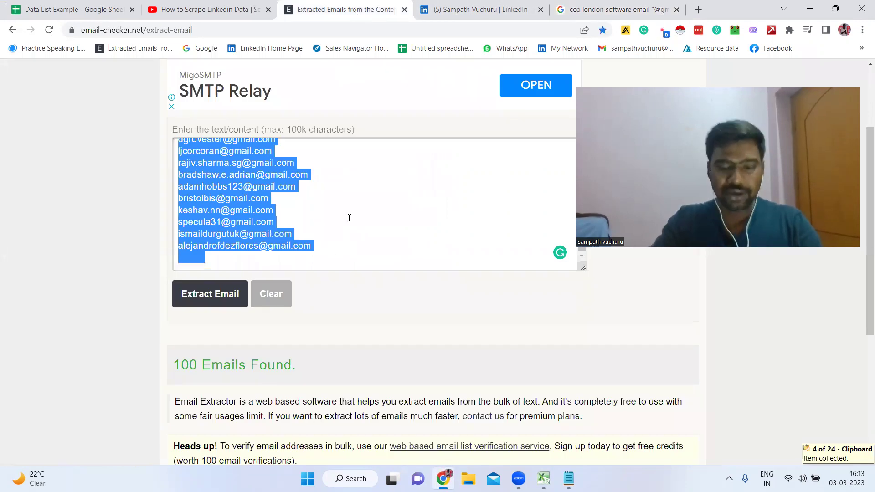
key("BackSpace")
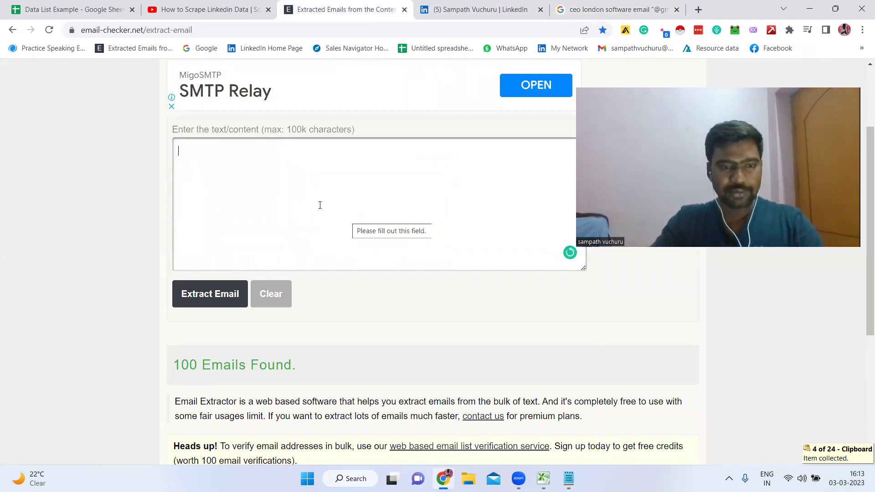
key("ctrl+v")
left_click(218, 295)
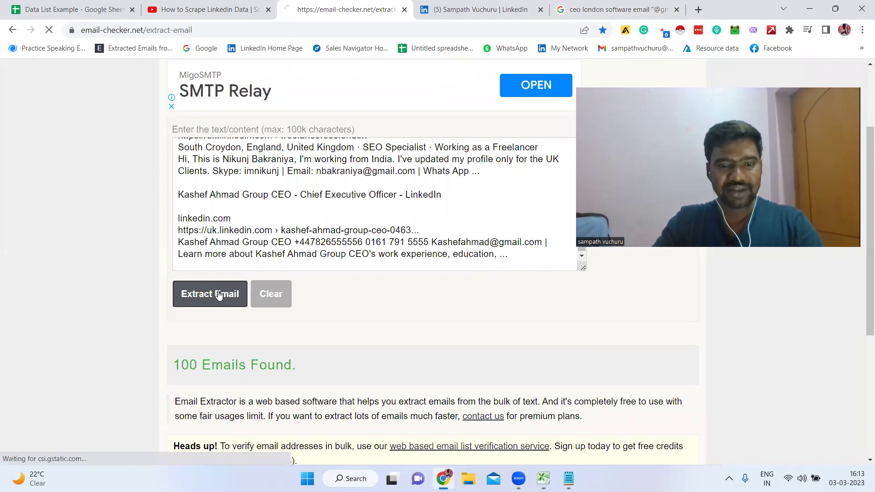
scroll(301, 307, "down", 6)
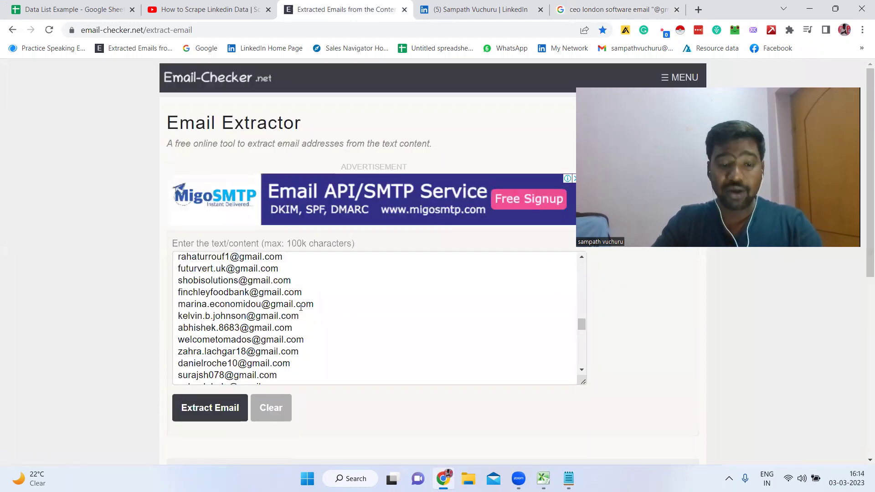
Copy the whole new list of extracted addresses and paste it into the Excel sheet from cell A103.
triple_click(300, 310)
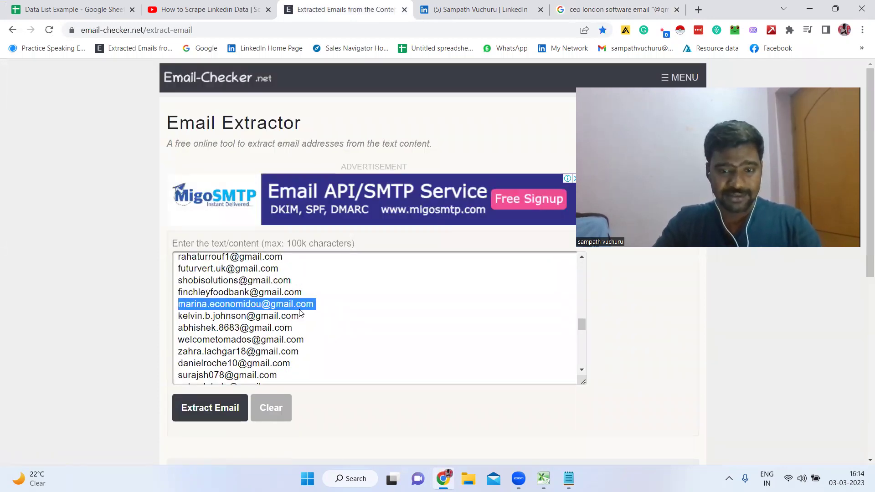
key("ctrl+a")
key("ctrl+c")
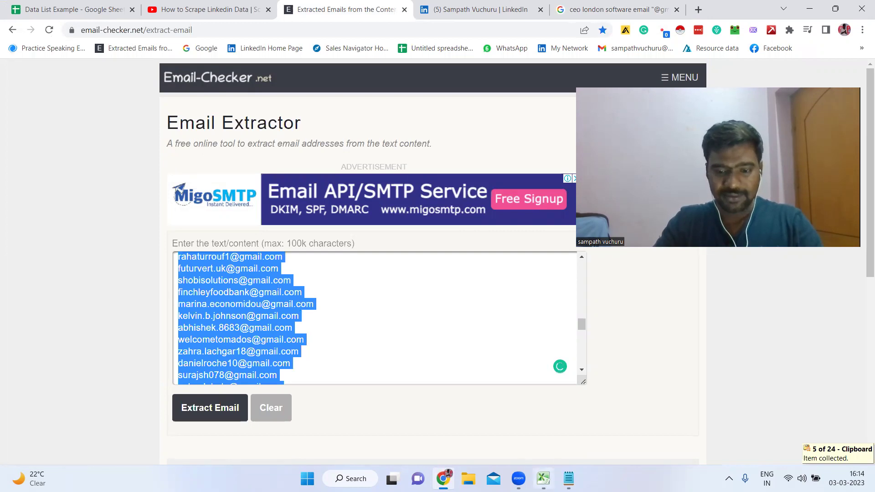
key("alt+Tab")
key("ctrl+v")
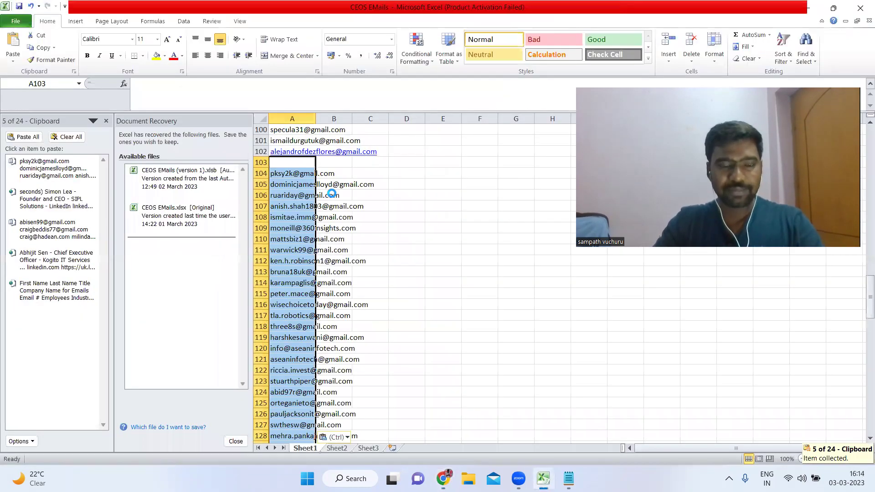
Look through the newly added addresses in column A down to the last entry.
left_click(408, 191)
scroll(407, 191, "down", 20)
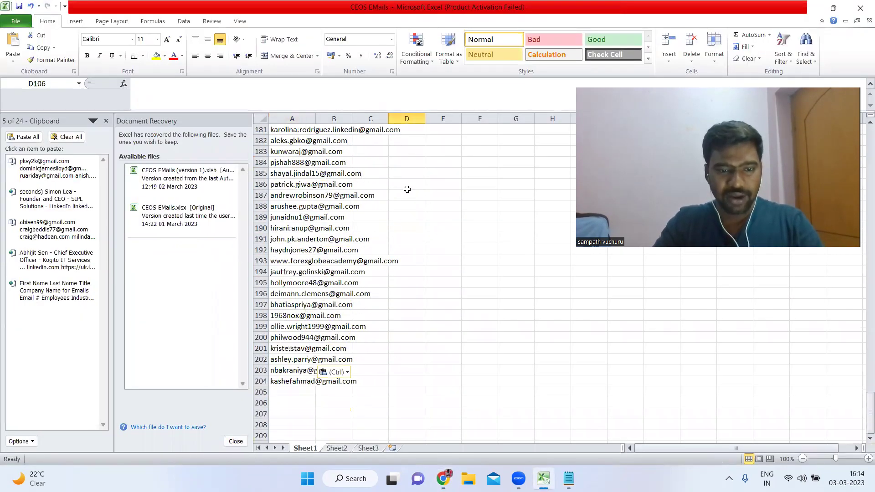
left_click(290, 156)
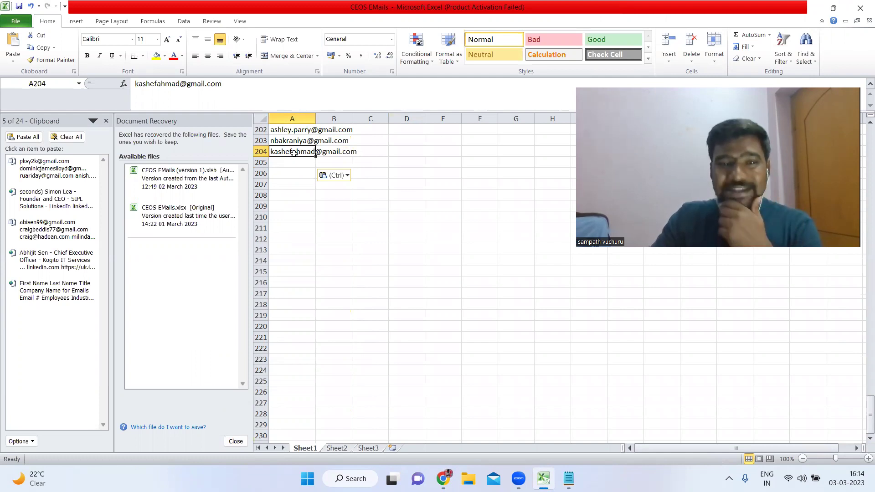
key("Right")
scroll(417, 171, "up", 20)
scroll(417, 172, "down", 12)
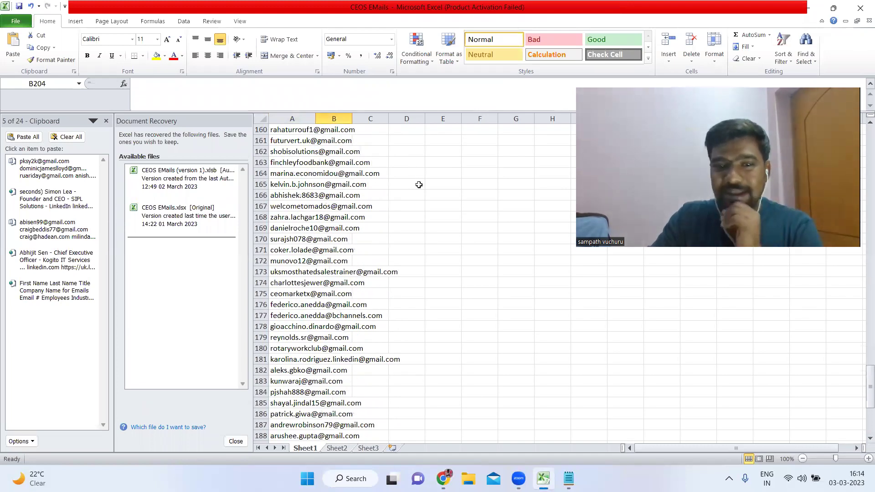
scroll(419, 184, "down", 15)
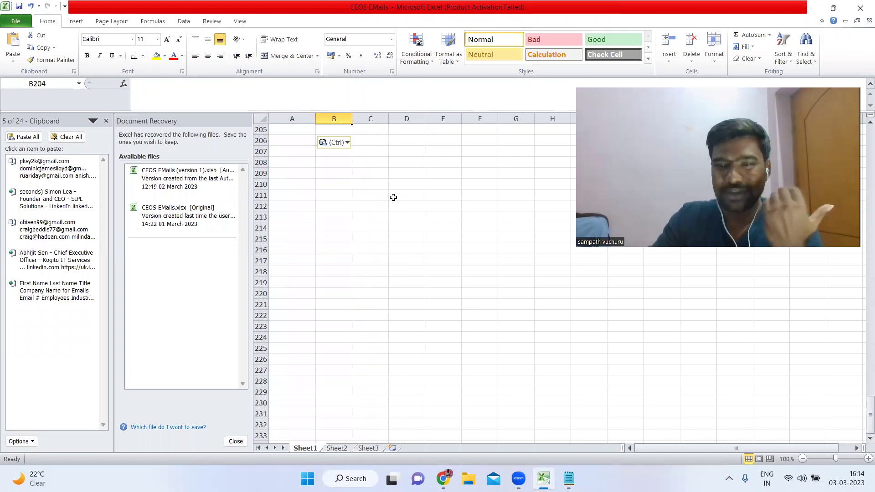
Switch back to the Google search results in Chrome and clear the text selection.
left_click(443, 478)
key("ctrl+9")
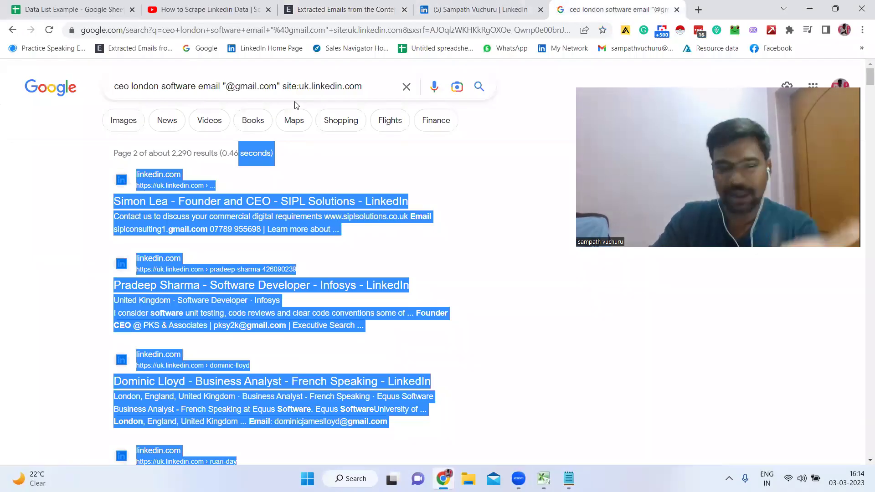
left_click(2, 225)
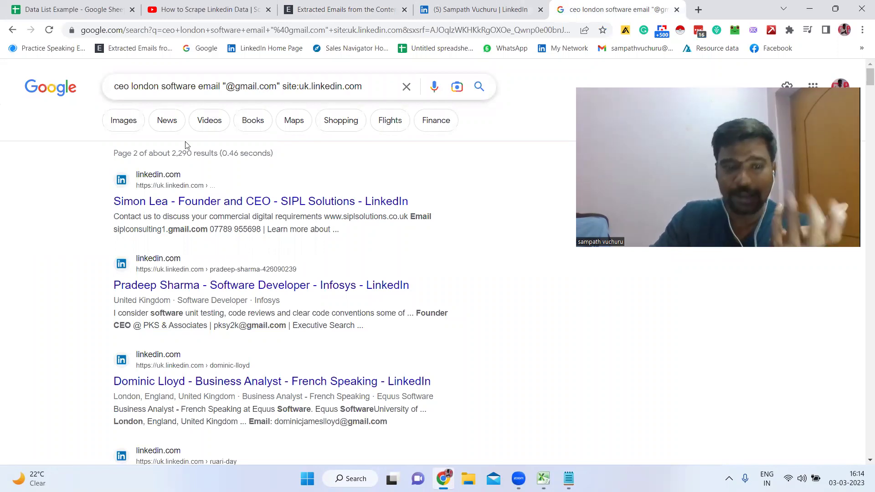
scroll(184, 150, "down", 8)
scroll(178, 165, "down", 20)
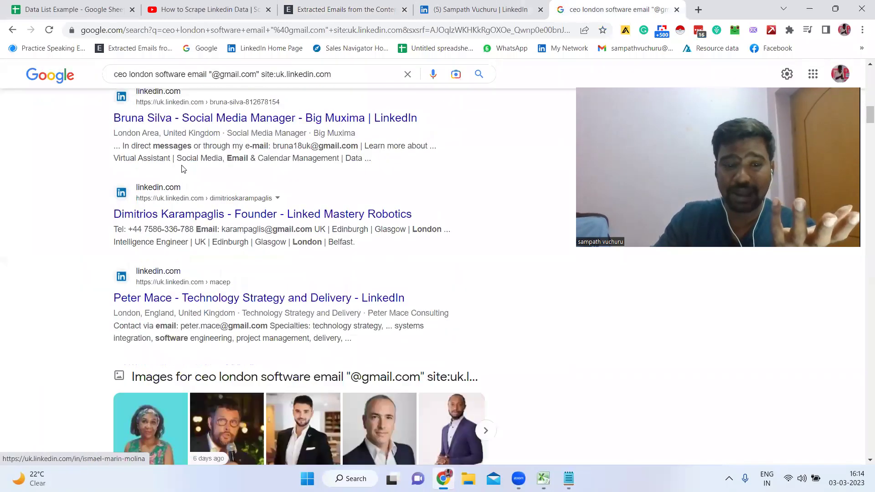
scroll(183, 168, "down", 9)
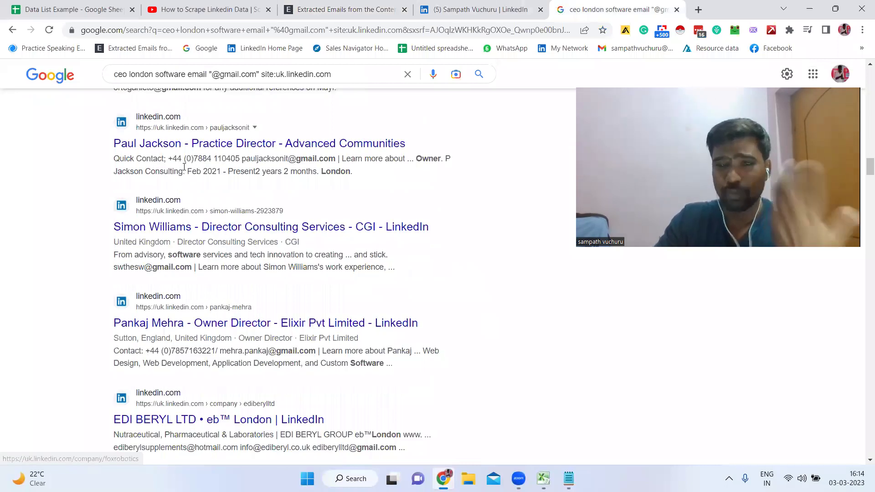
left_click_drag(216, 73, 241, 74)
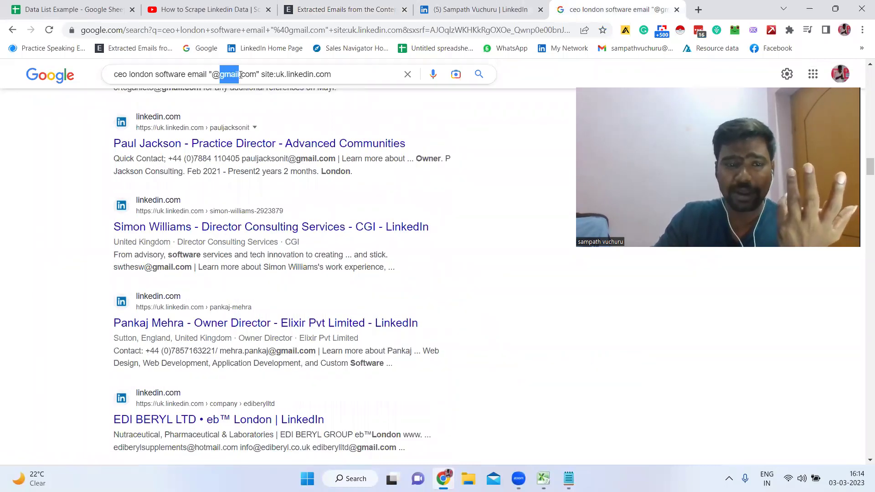
left_click(241, 74)
key("BackSpace")
key("BackSpace")
key("BackSpace")
key("BackSpace")
key("BackSpace")
key("BackSpace")
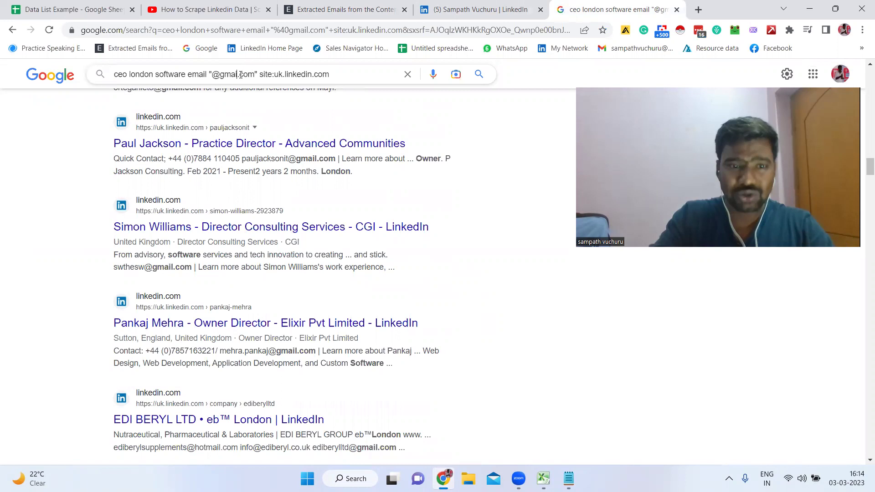
type("@yahoo")
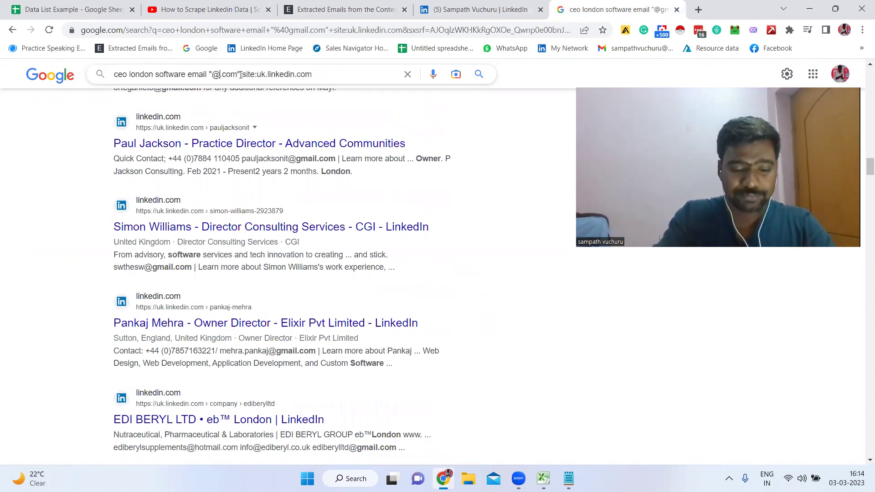
key("Return")
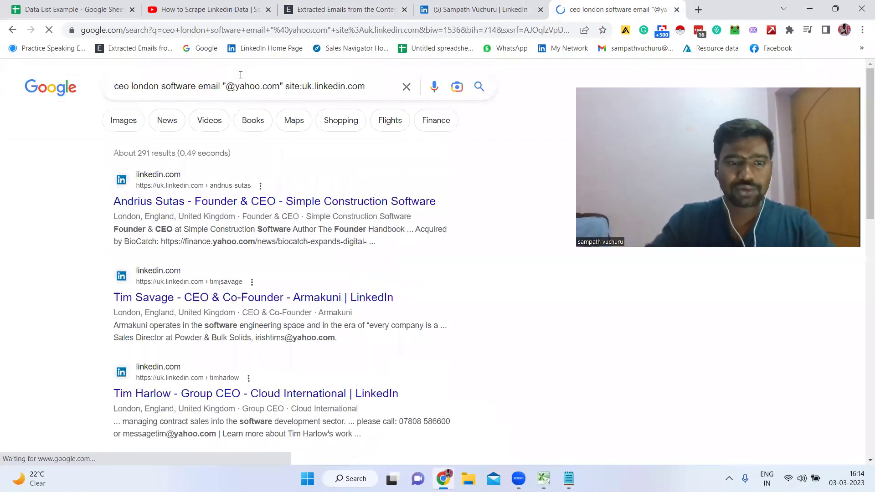
Look through the Yahoo search results for email addresses shown in the LinkedIn snippets.
scroll(296, 273, "down", 7)
scroll(292, 276, "down", 15)
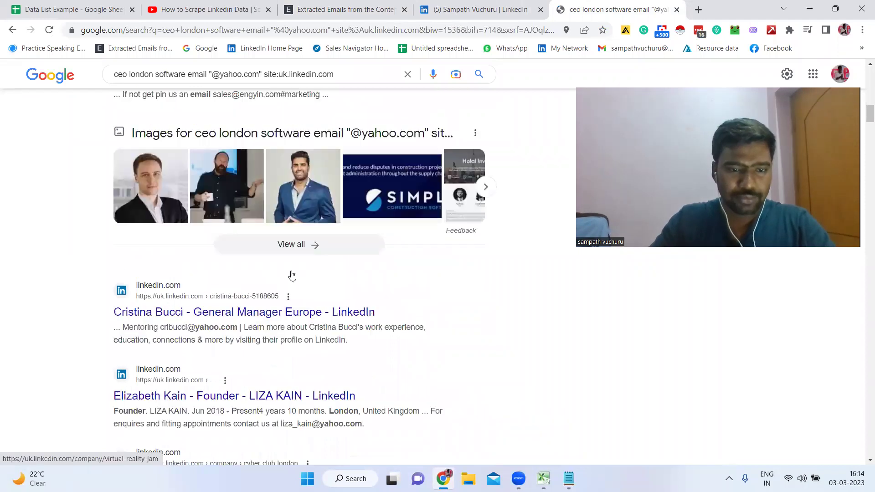
scroll(227, 280, "down", 7)
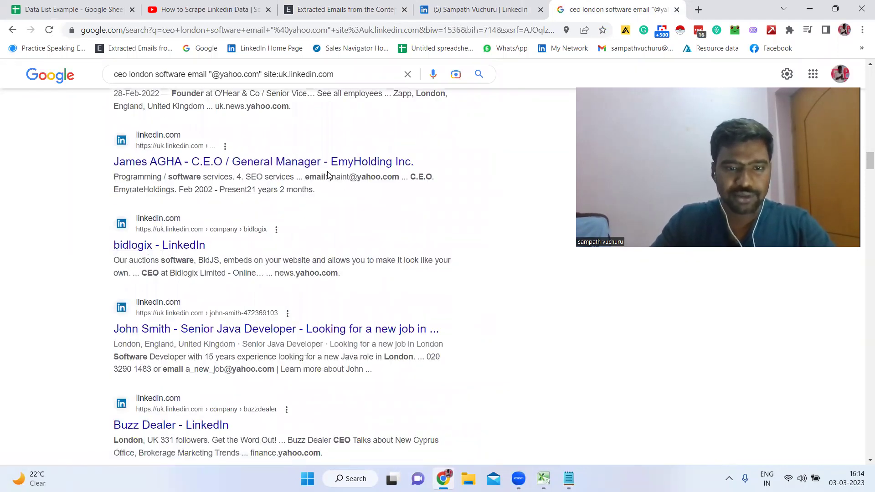
left_click_drag(341, 177, 420, 191)
left_click(294, 253)
scroll(294, 252, "down", 15)
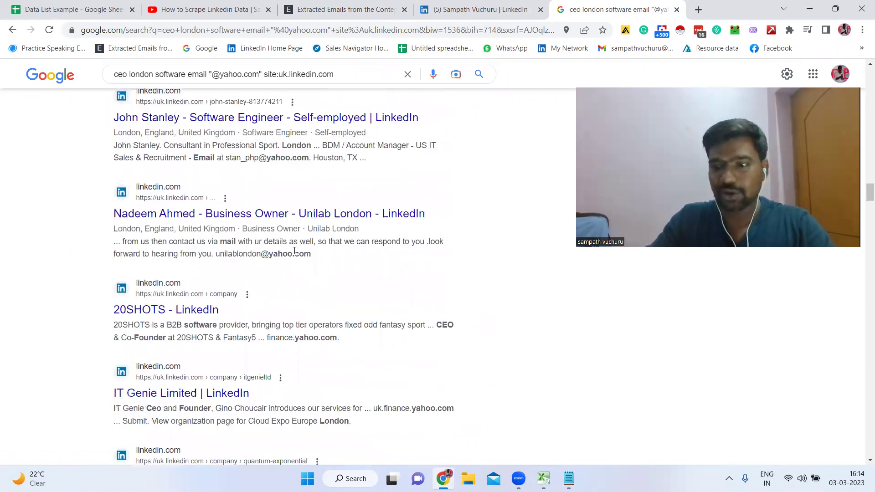
scroll(862, 247, "down", 15)
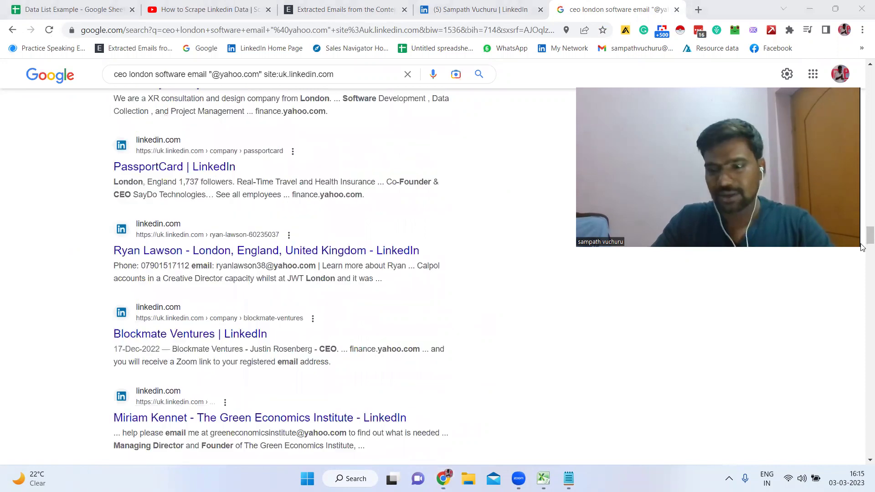
Copy the full page of Yahoo results into Email Extractor and extract the email addresses.
scroll(862, 241, "down", 8)
left_click_drag(20, 342, 386, 3)
key("ctrl+c")
left_click(386, 3)
key("ctrl+v")
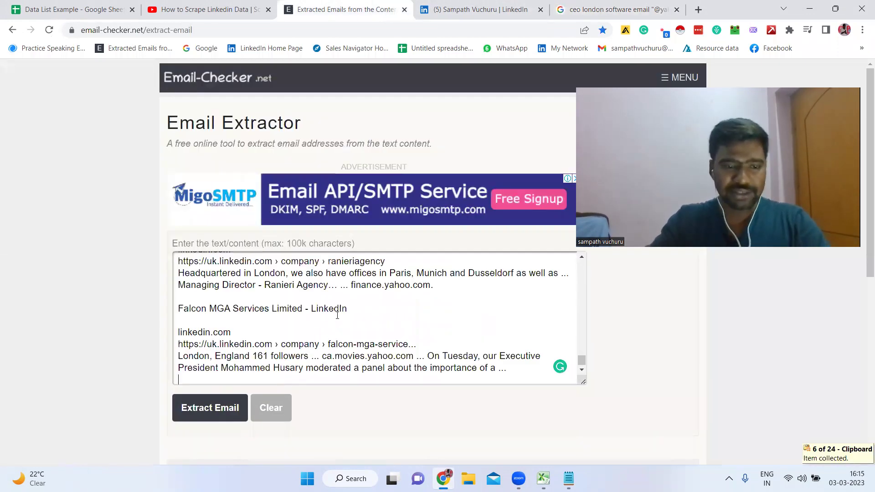
left_click(203, 420)
Copy all the extracted addresses and paste them into column A of the Excel sheet from cell A205.
mouse_move(252, 336)
left_mouse_down()
mouse_move(271, 336)
mouse_move(252, 336)
left_mouse_up()
key("ctrl+a")
key("ctrl+c")
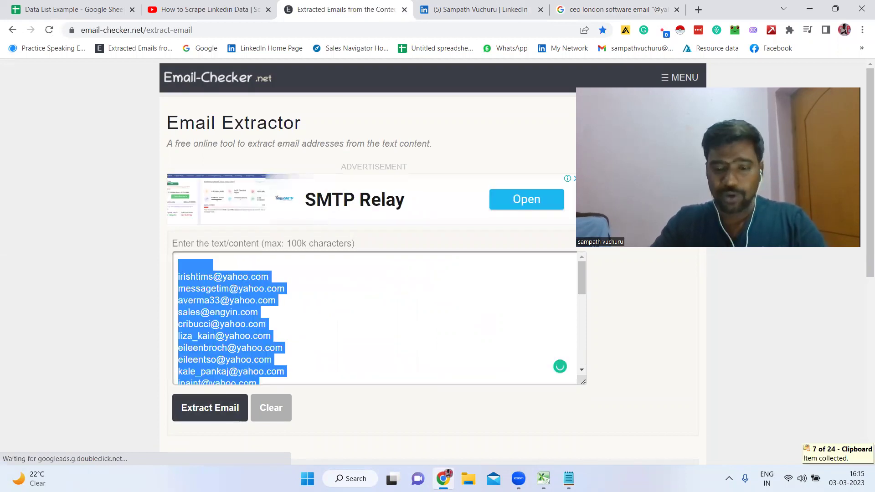
left_click(543, 478)
scroll(330, 250, "up", 7)
scroll(319, 255, "down", 5)
left_click(294, 195)
key("ctrl+v")
scroll(296, 201, "down", 8)
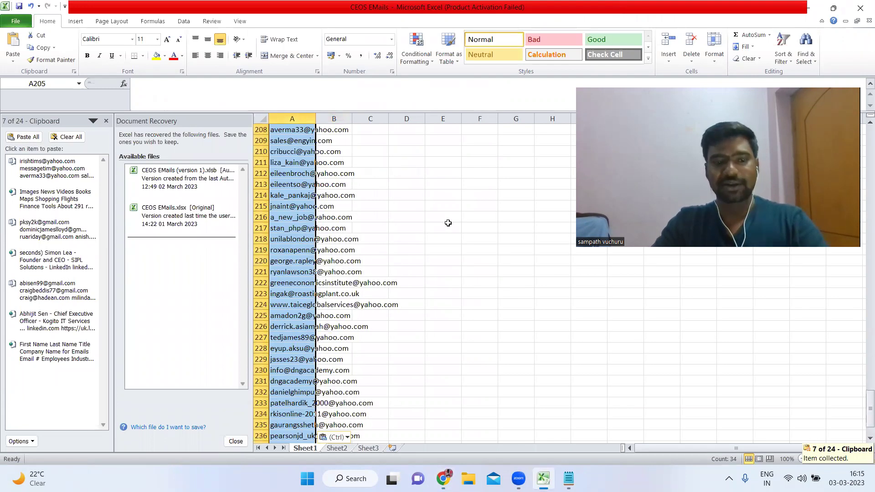
left_click(434, 259)
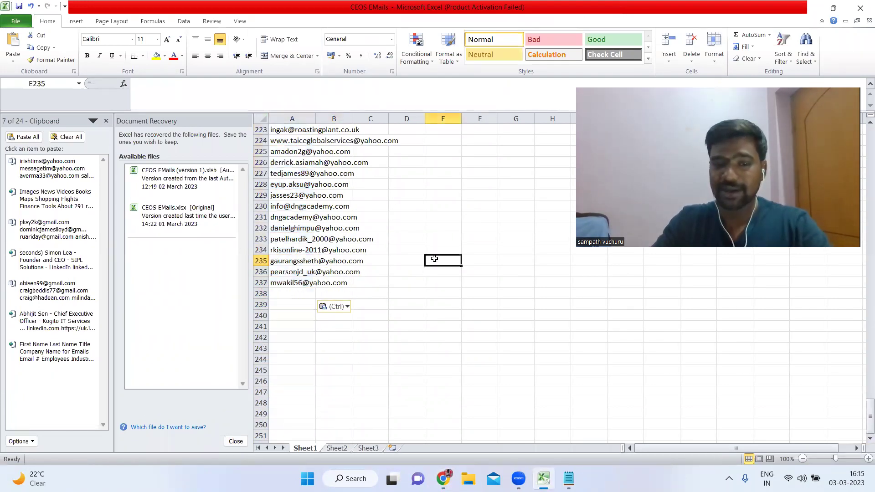
Return to the Yahoo search results in Chrome, clear the text selection and highlight the job title "ceo" in the query.
left_click(443, 478)
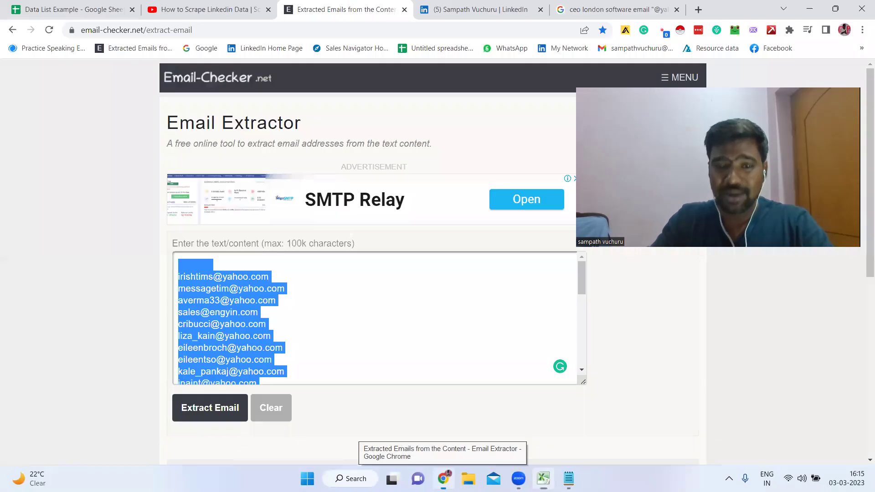
left_click(593, 8)
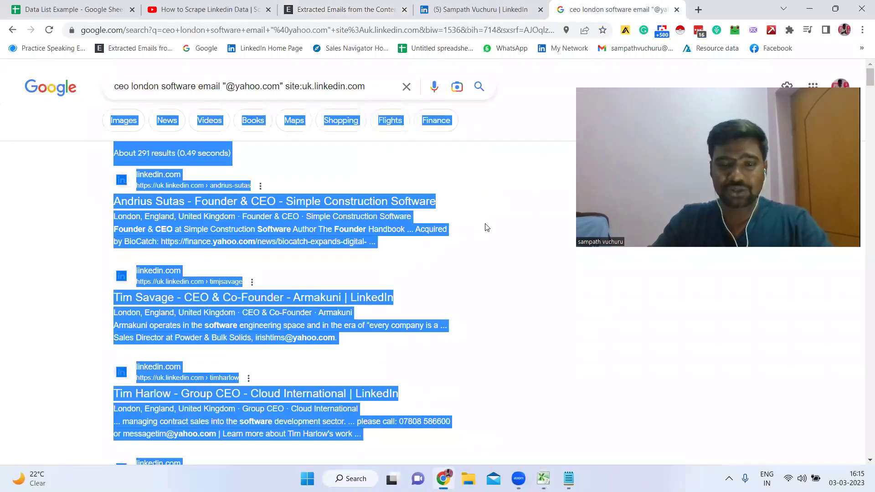
left_click(493, 223)
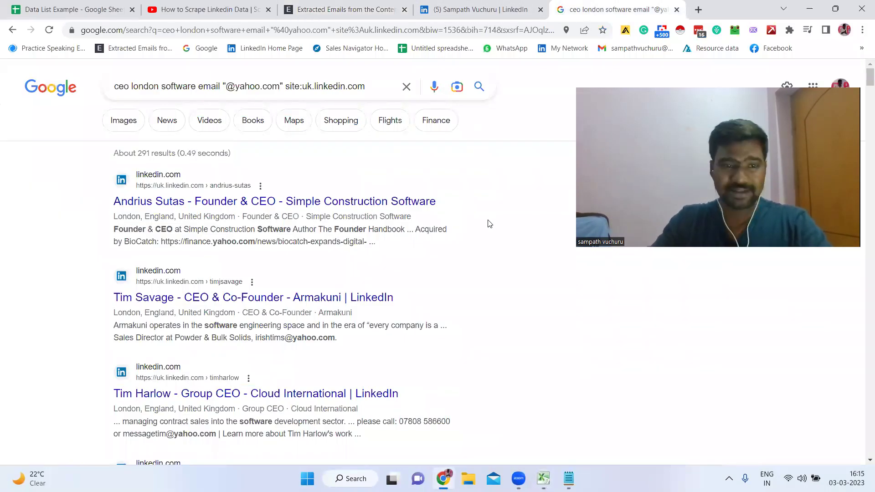
left_click(118, 87)
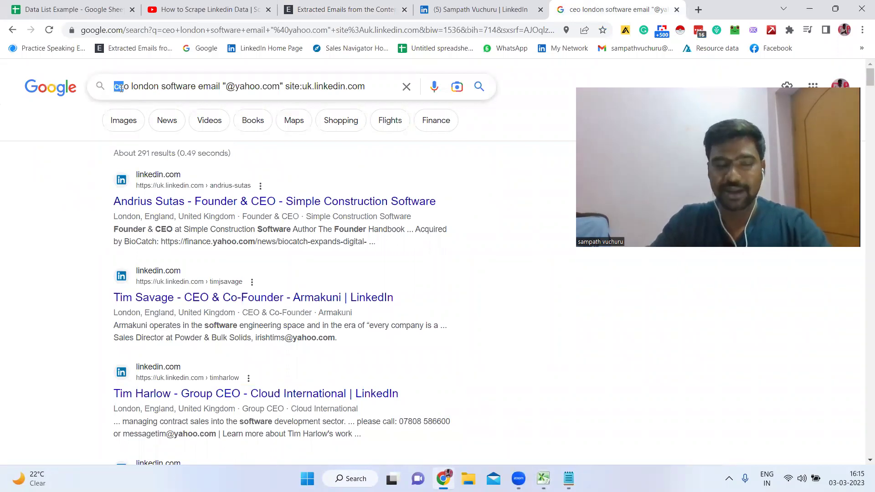
left_click(130, 84)
left_click_drag(126, 80, 110, 85)
left_click(112, 86)
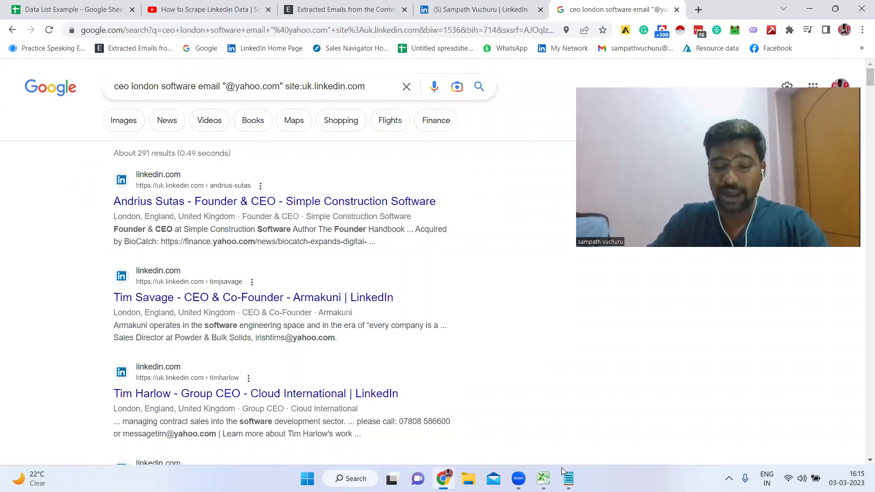
Examine the Yahoo search results again, checking which LinkedIn profiles and companies list an email address.
left_click(544, 478)
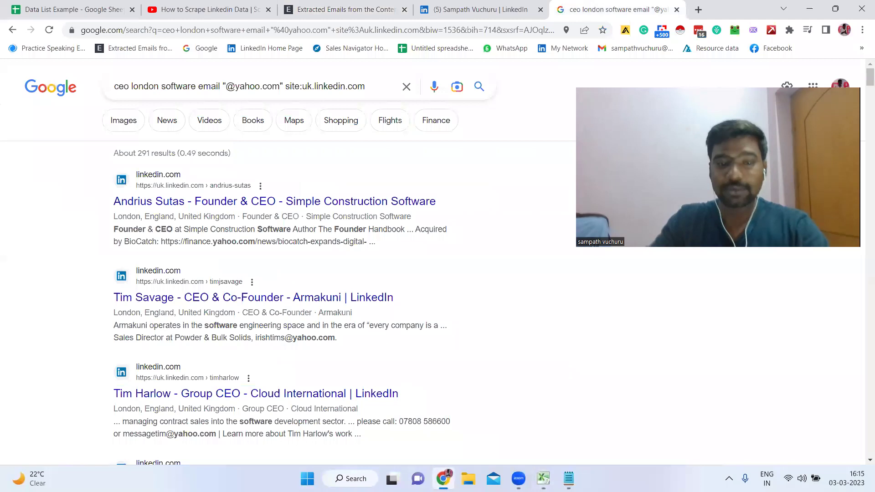
left_click(443, 478)
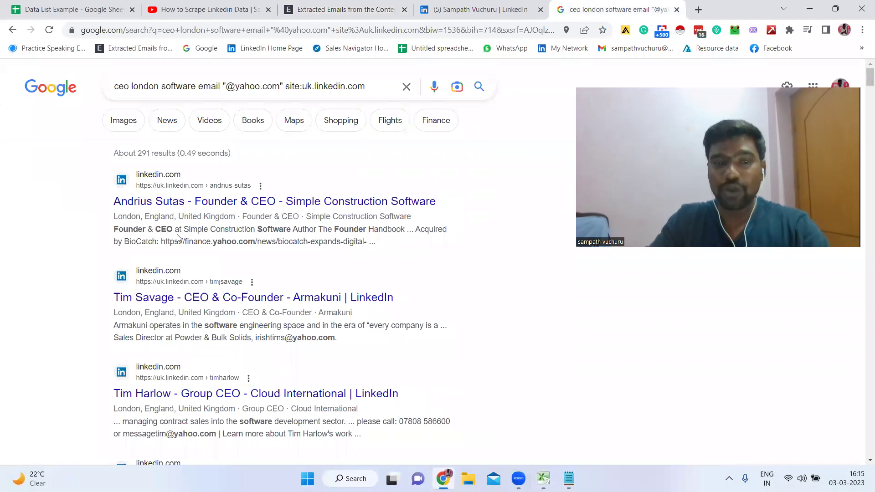
scroll(184, 231, "down", 15)
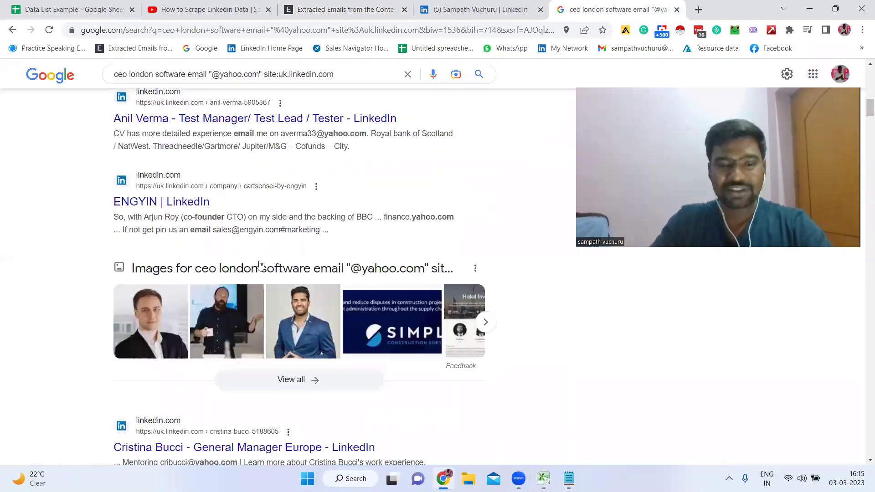
scroll(256, 268, "down", 5)
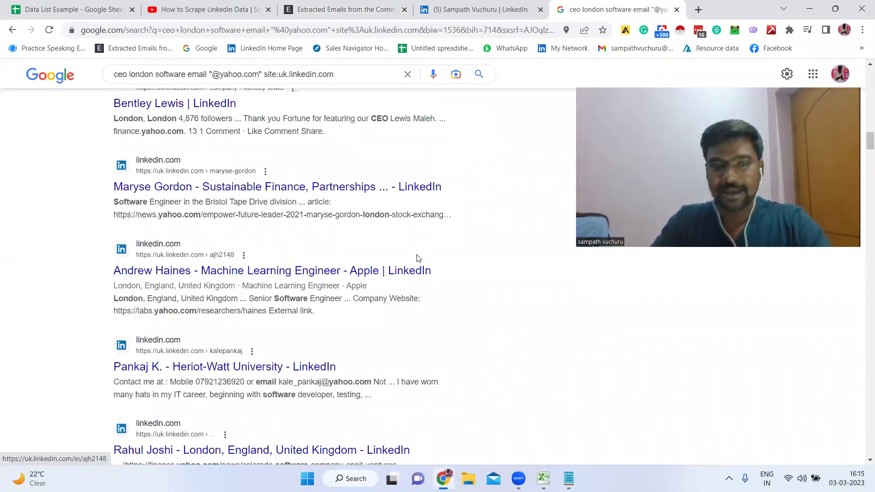
scroll(415, 258, "down", 5)
scroll(412, 260, "up", 10)
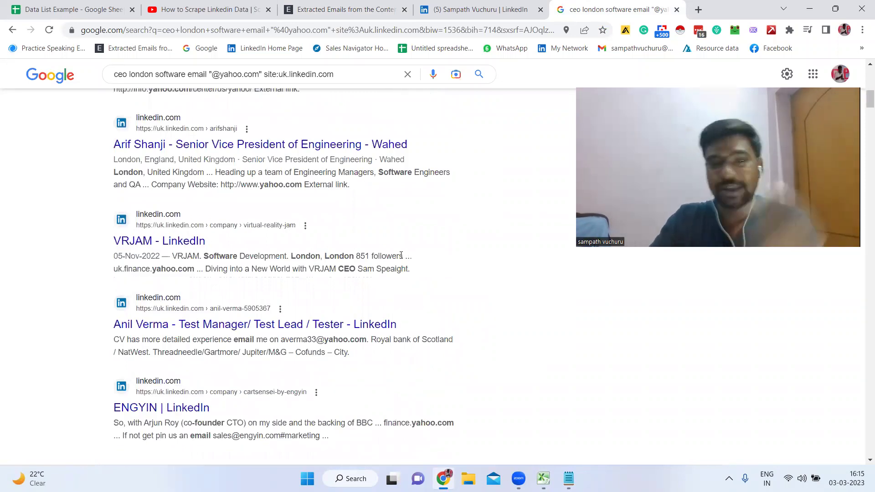
scroll(335, 251, "up", 10)
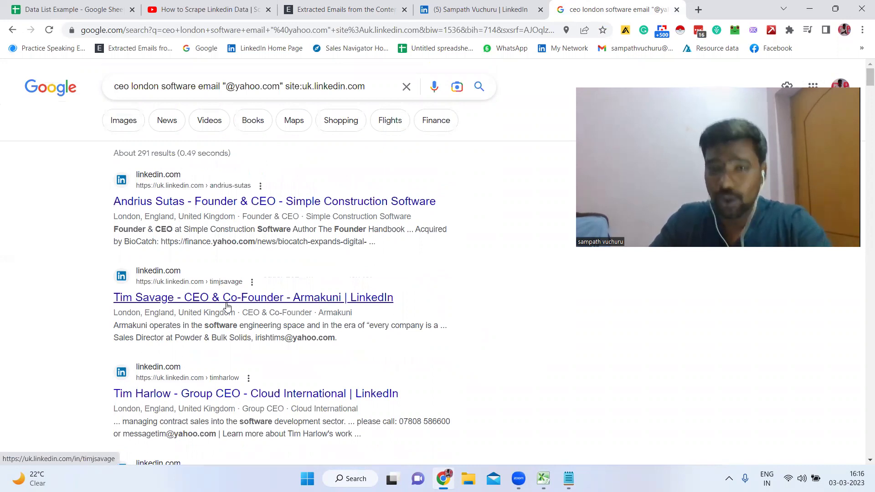
scroll(185, 312, "down", 10)
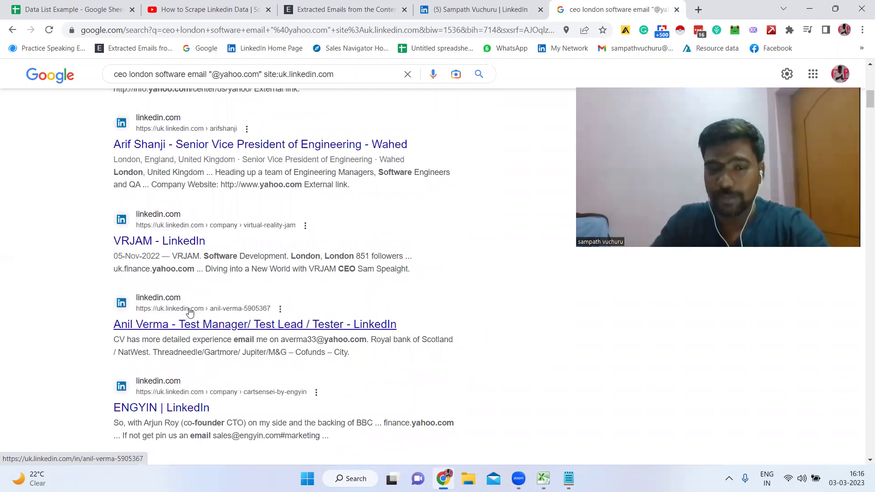
scroll(190, 312, "down", 6)
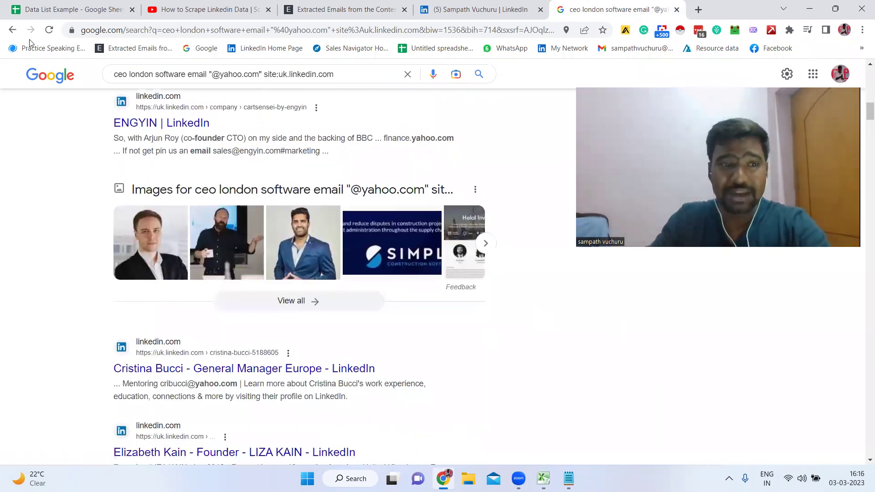
Open the Data List Example spreadsheet and examine the columns of the Linkedin Data scraping sheet.
key("ctrl+1")
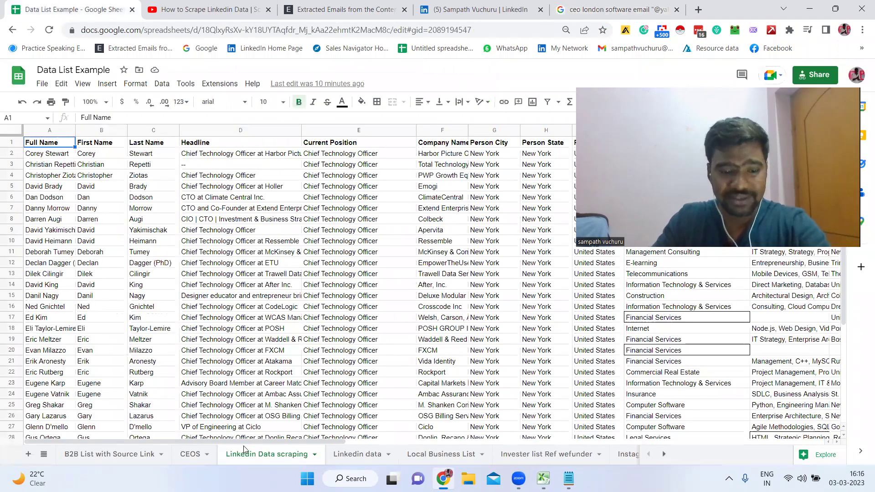
scroll(420, 438, "right", 4)
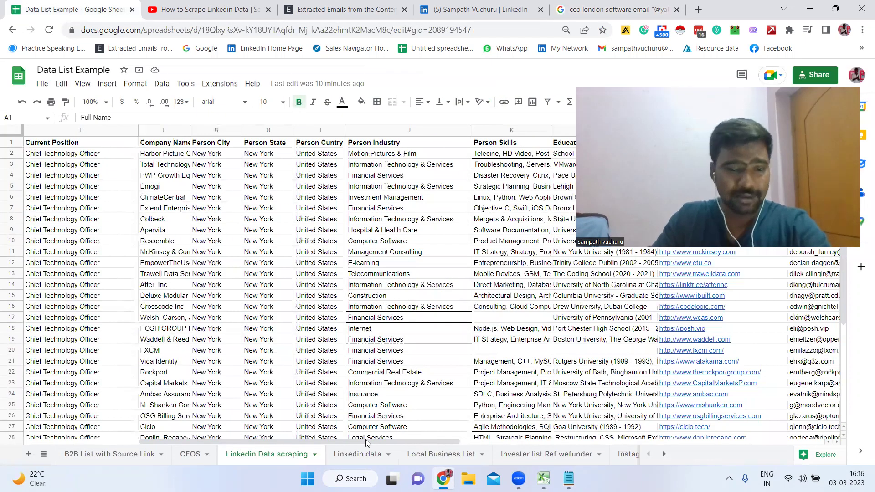
scroll(255, 347, "down", 1)
left_click(254, 343)
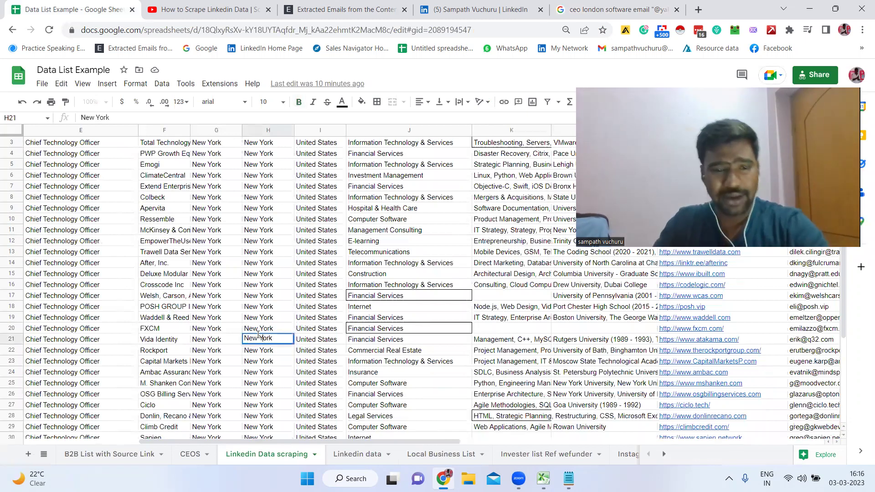
scroll(193, 300, "up", 1)
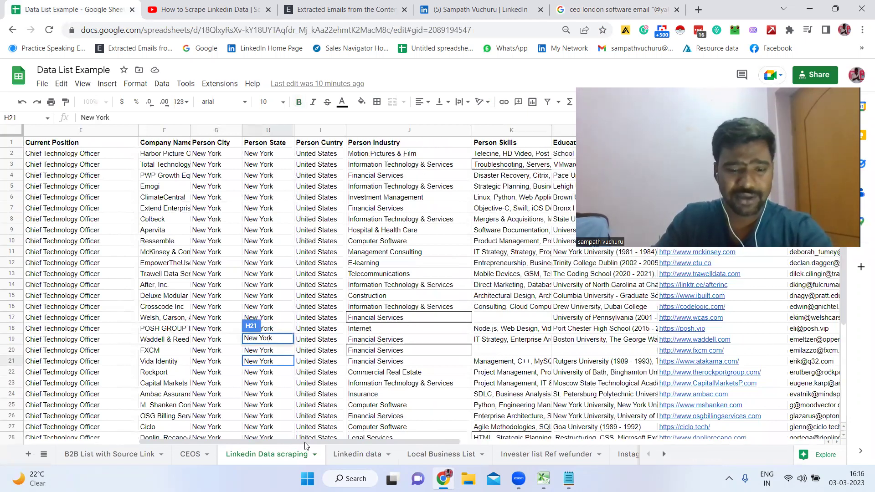
left_click_drag(301, 442, 198, 442)
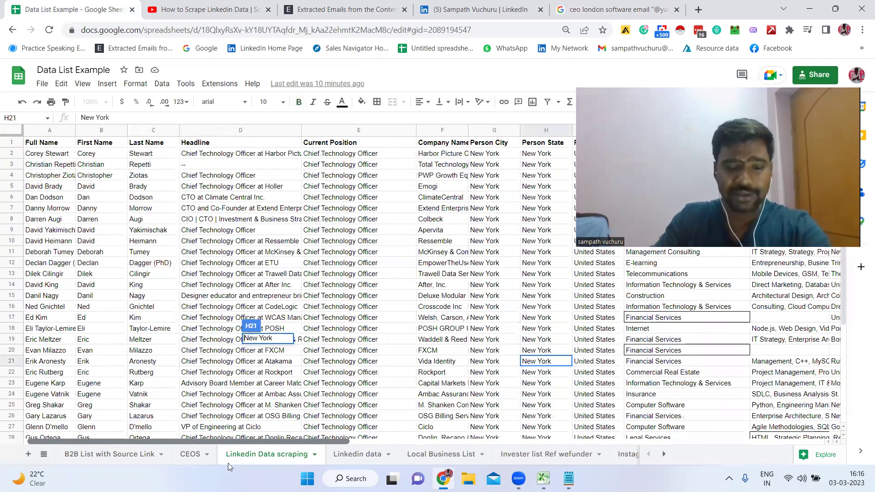
Examine the B2B List with Source Link sheet and the Local Business List sheet, keeping the sheets in their original order.
left_click(167, 447)
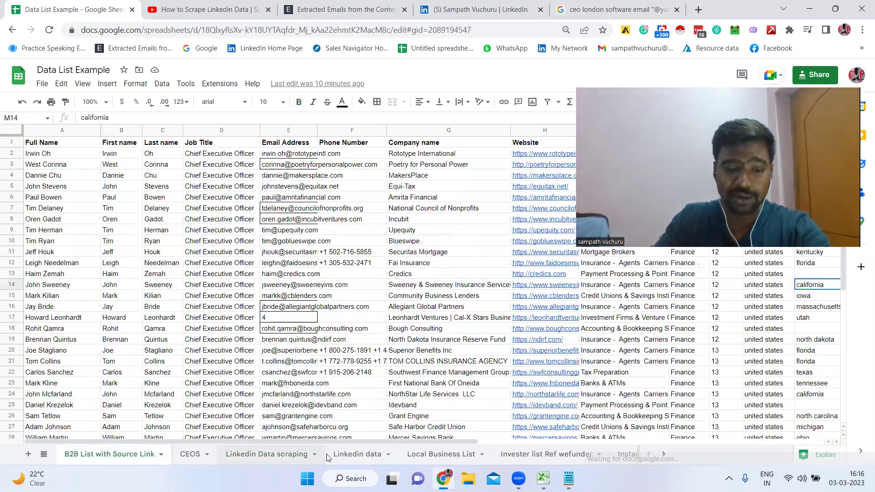
left_click_drag(346, 456, 351, 456)
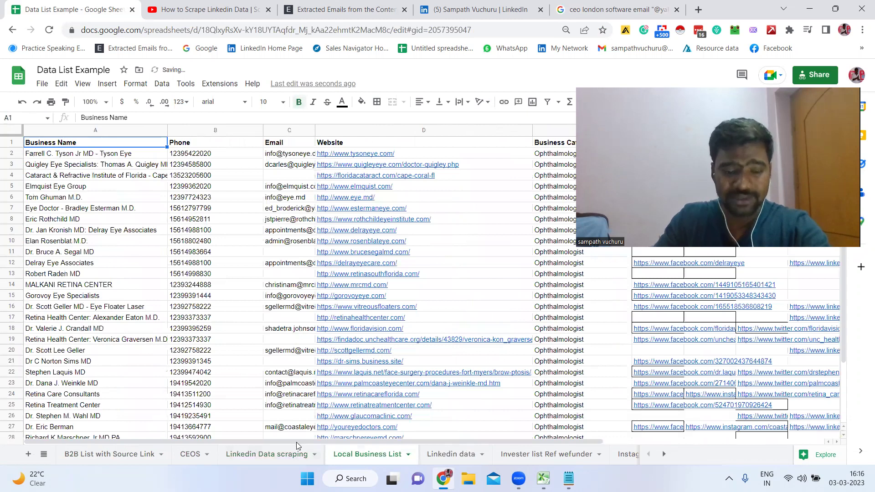
left_click_drag(424, 449, 479, 456)
left_click(502, 455)
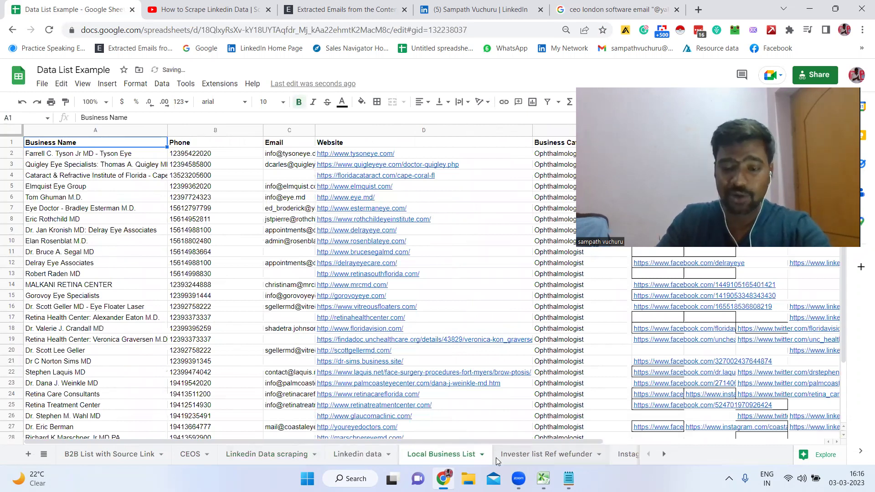
Examine the Yellow pages data sheet across to its phone and address columns, and open the instgram hashtag scrap sheet.
left_click(664, 454)
left_click(507, 456)
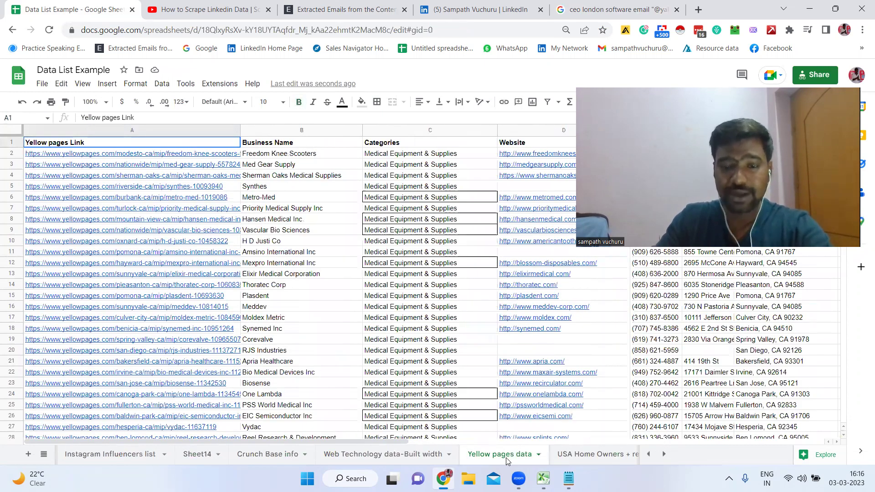
left_click_drag(356, 441, 493, 446)
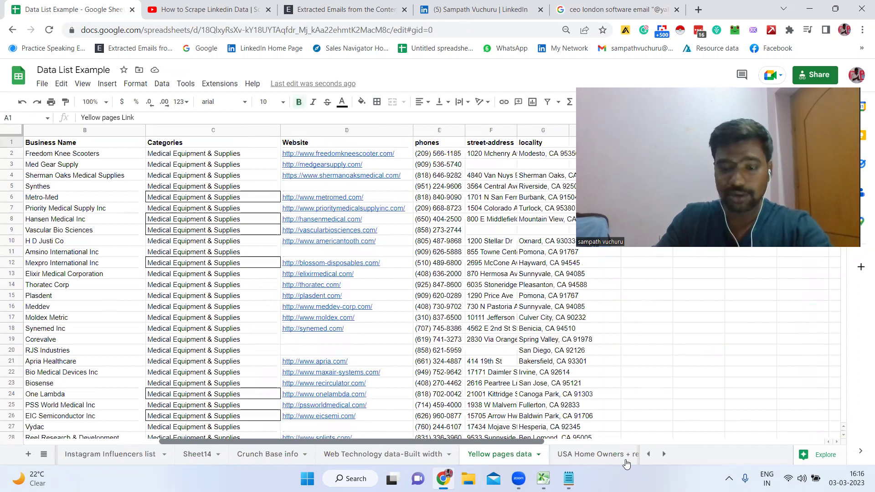
left_click(664, 454)
left_click(664, 454)
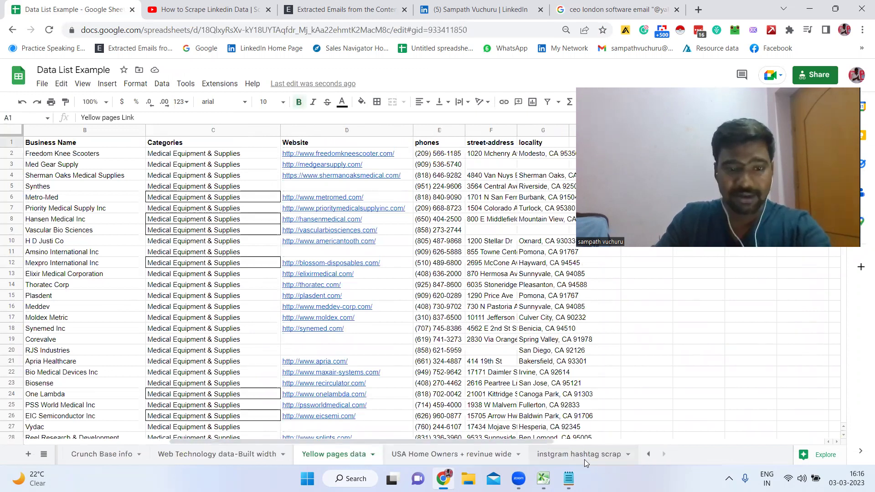
left_click(579, 454)
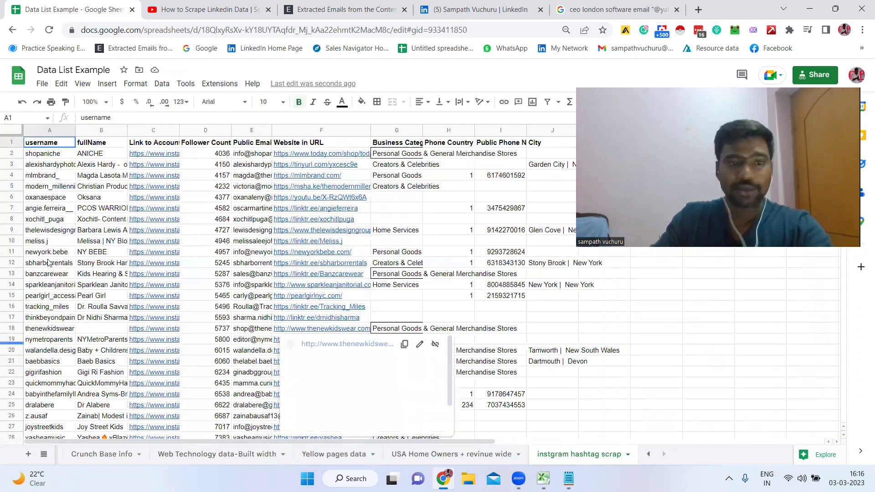
Switch to the YouTube video "How to Scrape Linkedin Data" and examine its description with the contact links and the comments.
left_click(180, 4)
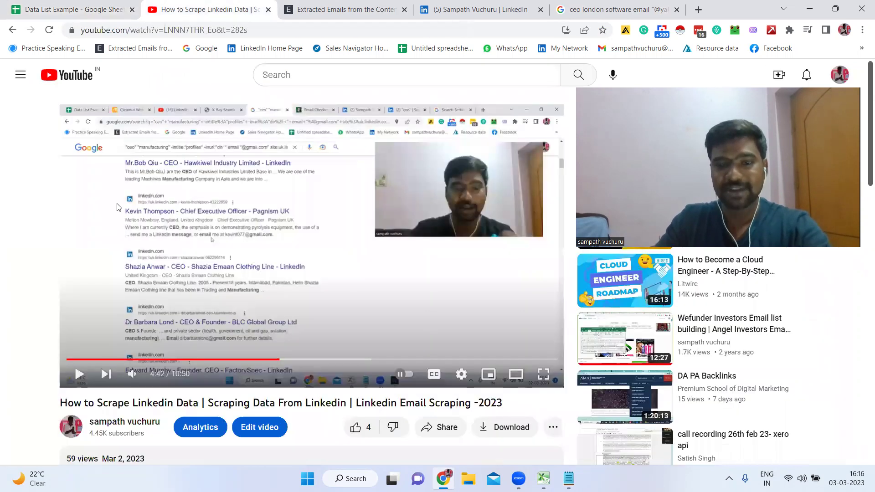
scroll(32, 227, "down", 5)
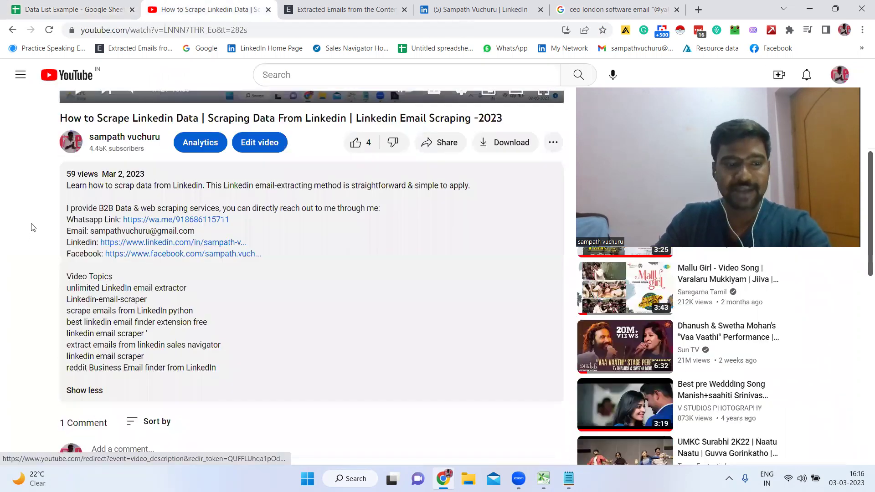
left_click_drag(328, 268, 259, 208)
left_click(327, 268)
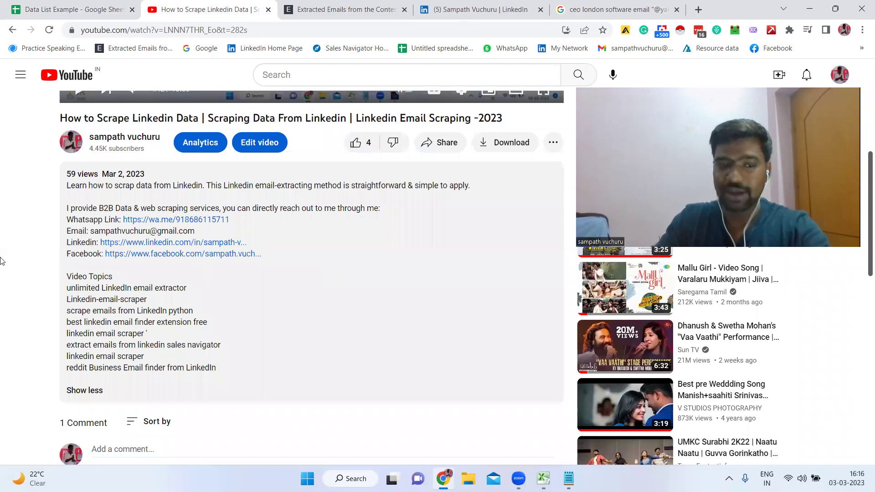
scroll(1, 182, "down", 6)
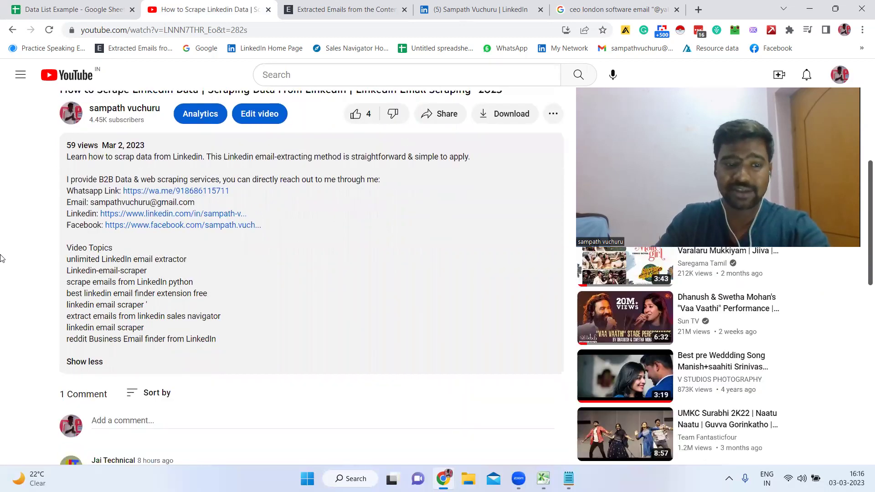
left_click(21, 74)
left_click(247, 240)
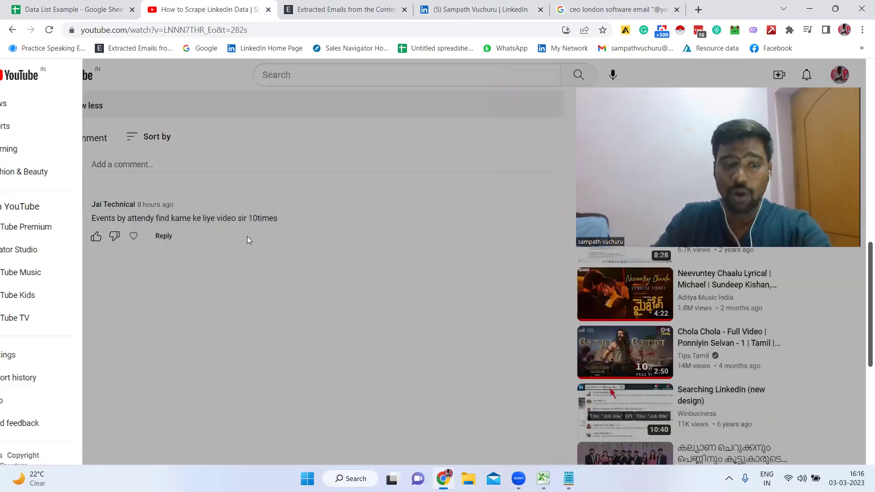